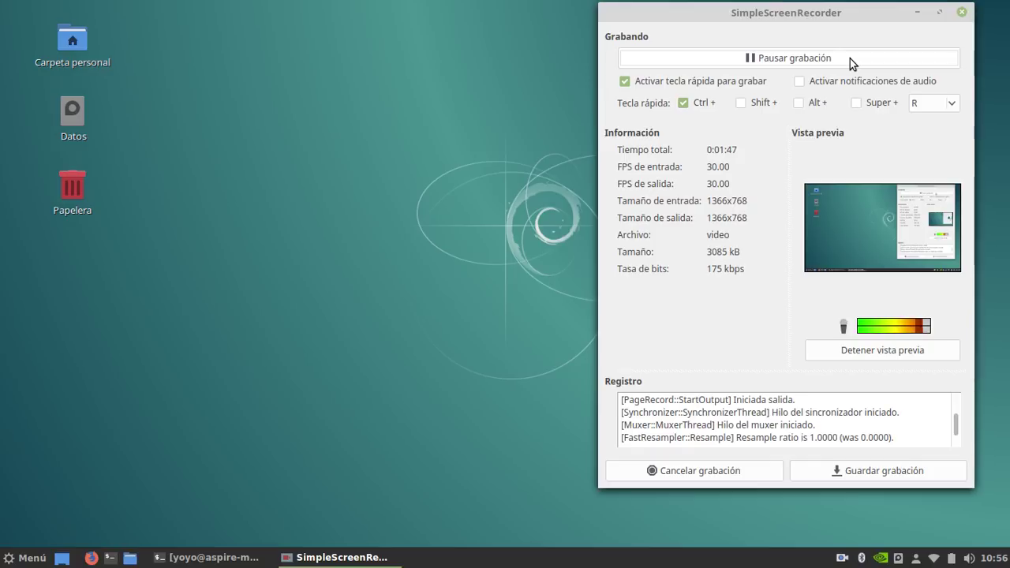
# Bring up the terminal with the neofetch output and save a screenshot of the whole desktop in the Imágenes folder.
pyautogui.click(917, 12)
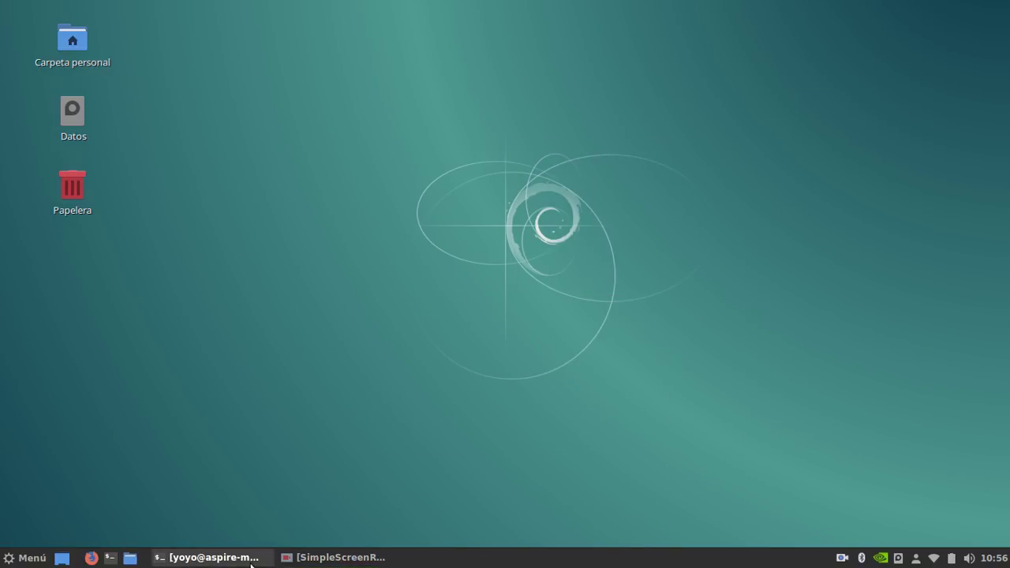
pyautogui.click(207, 557)
pyautogui.moveTo(662, 35); pyautogui.dragTo(809, 30)
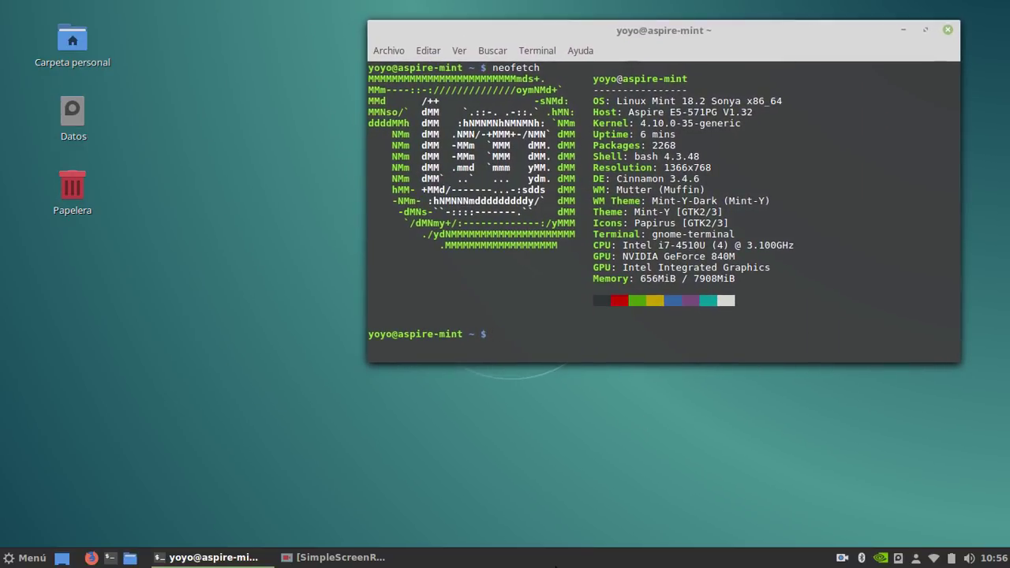
pyautogui.press('Print')
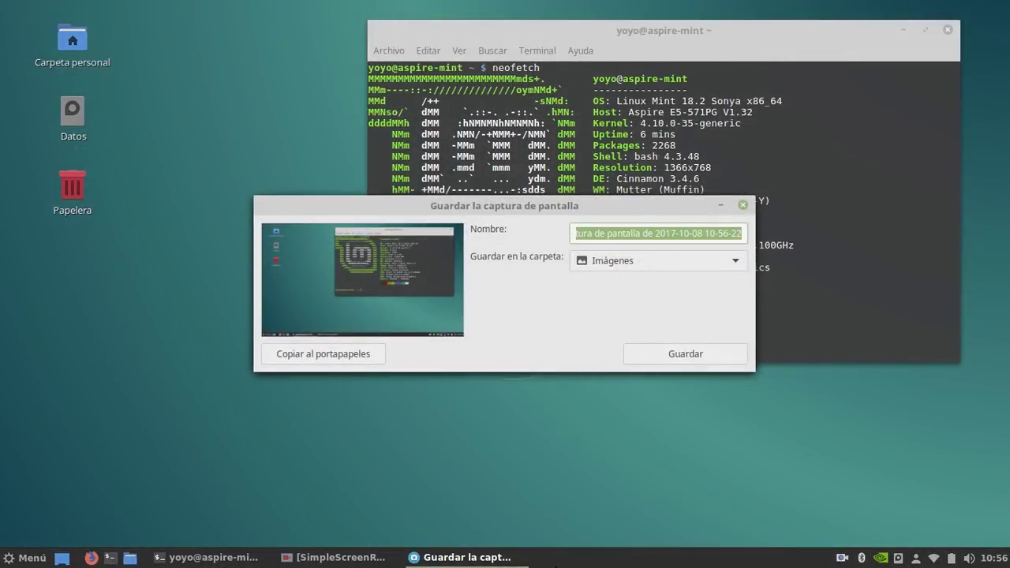
pyautogui.click(695, 353)
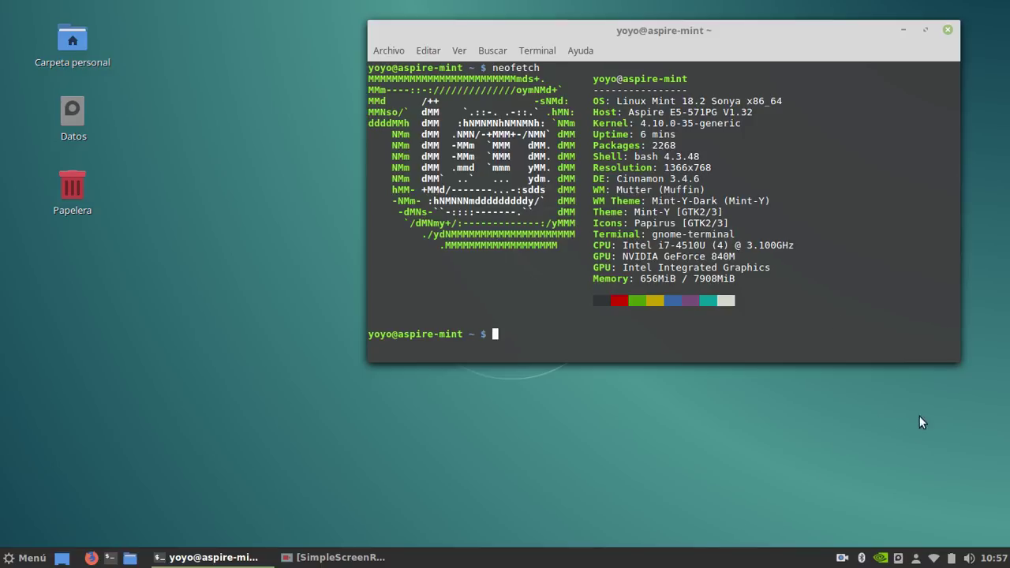
# Examine the system details in the neofetch output, including the shell and resolution lines, and minimise the terminal.
pyautogui.moveTo(714, 167); pyautogui.dragTo(665, 156)
pyautogui.click(430, 491)
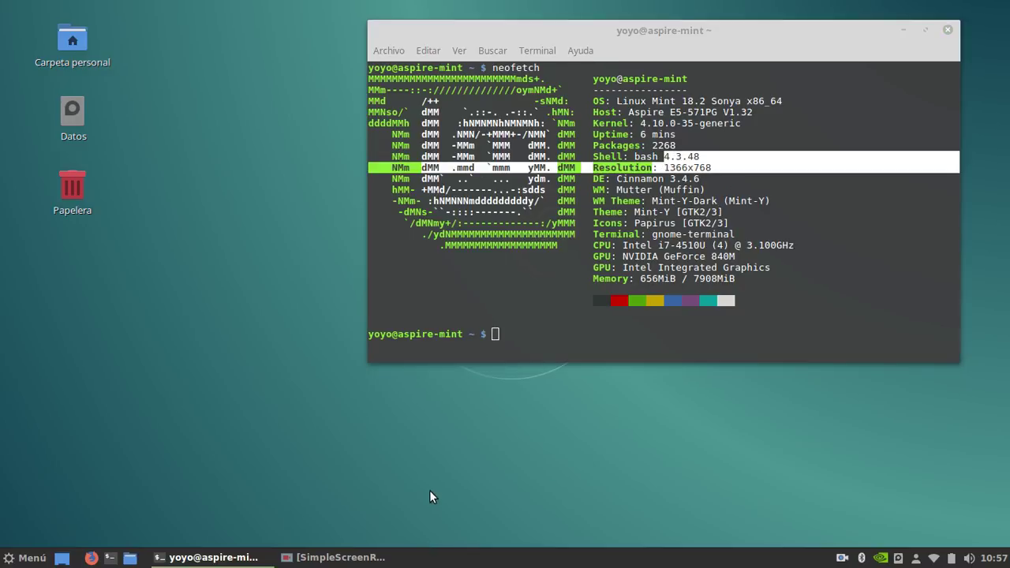
pyautogui.click(521, 327)
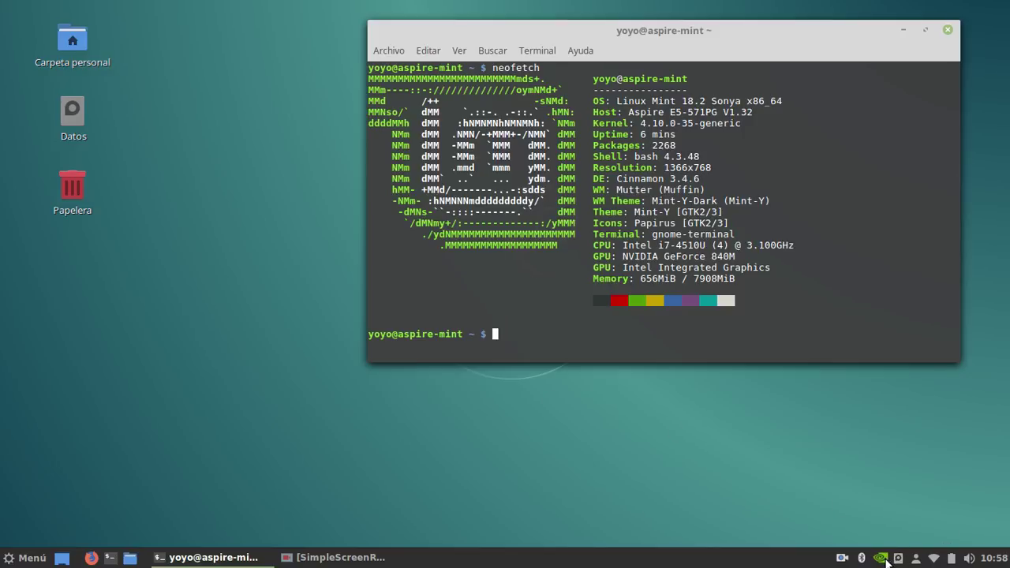
pyautogui.moveTo(884, 561)
pyautogui.click(904, 32)
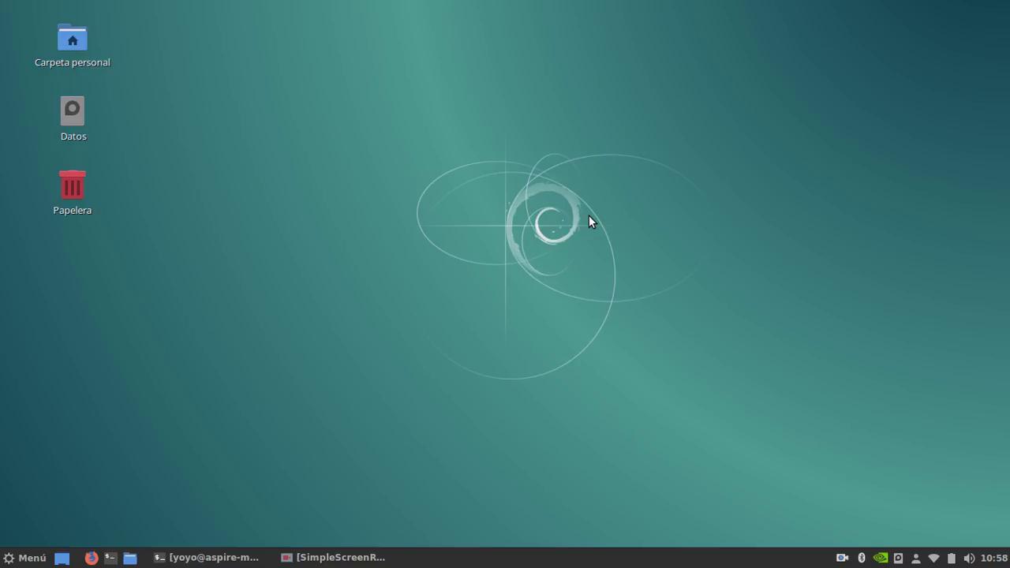
pyautogui.click(225, 557)
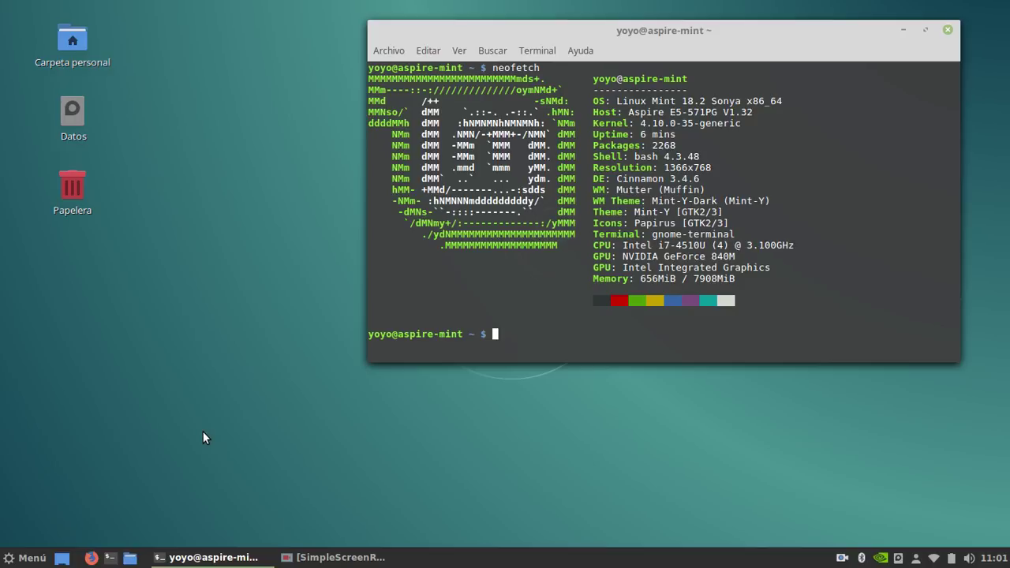
pyautogui.moveTo(700, 35); pyautogui.dragTo(579, 64)
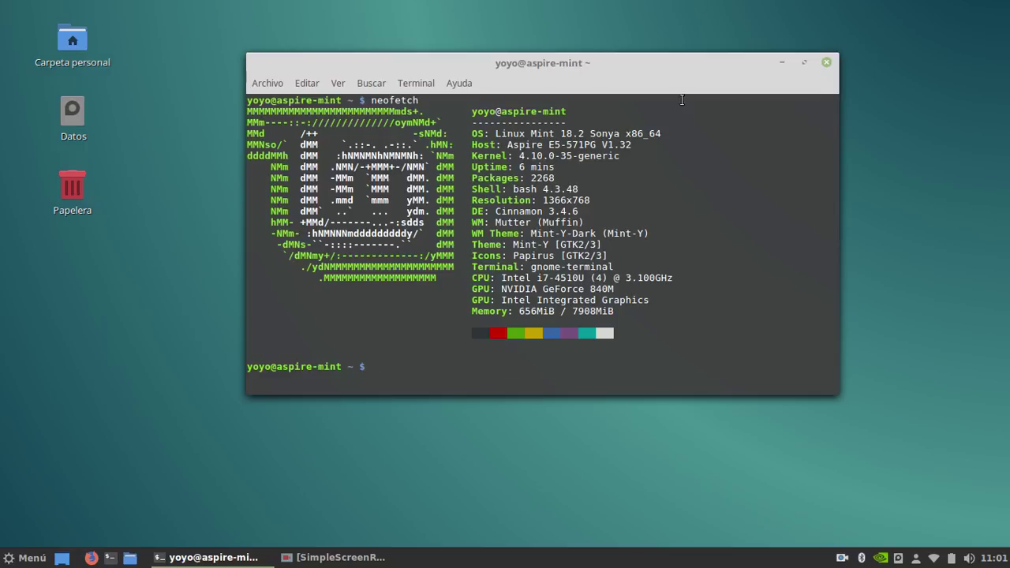
pyautogui.click(783, 62)
# Open the driver manager (Administrador de controladores) from the system settings and authenticate with the account password.
pyautogui.click(36, 557)
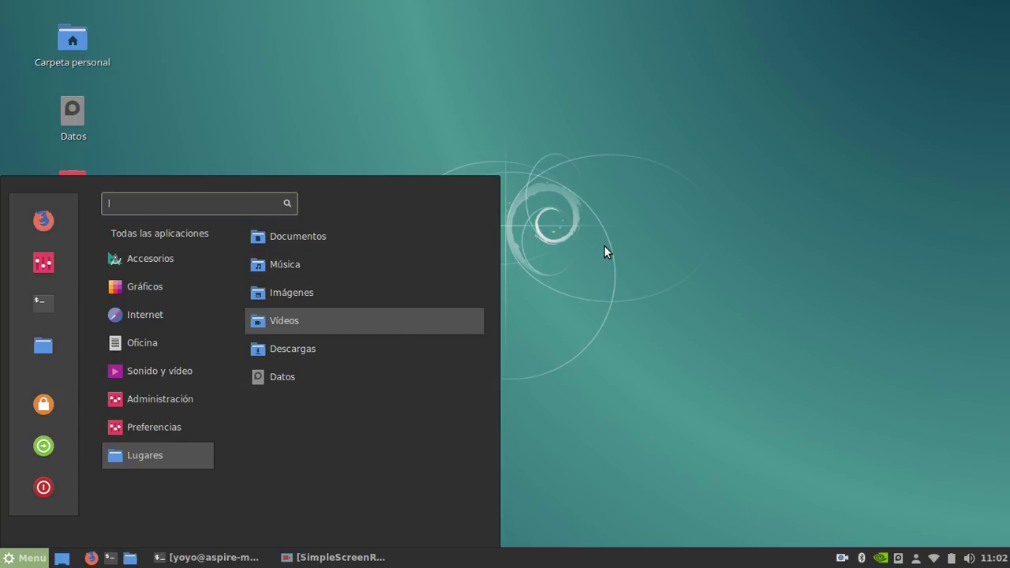
pyautogui.click(44, 256)
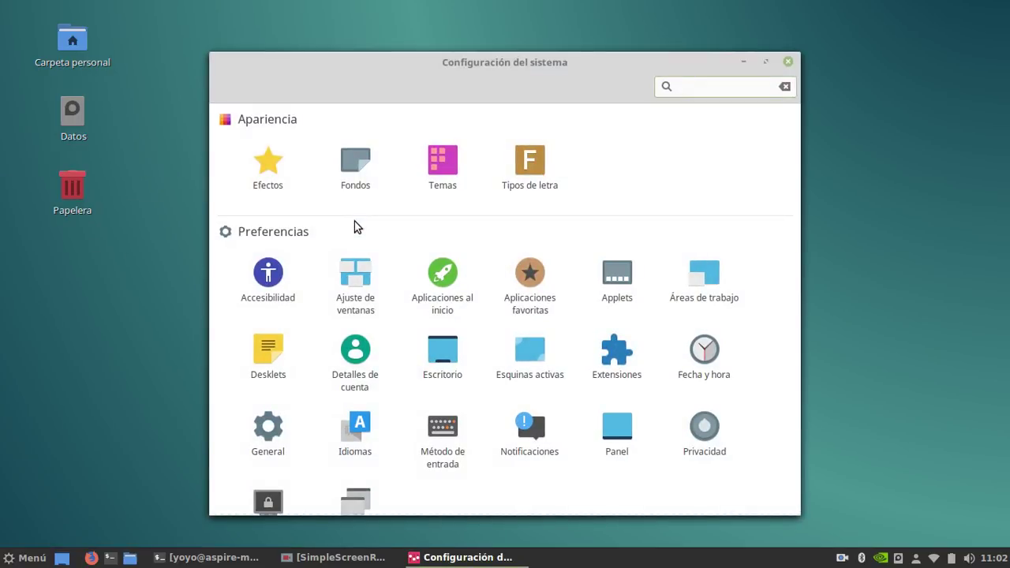
pyautogui.scroll(-5, 508, 298)
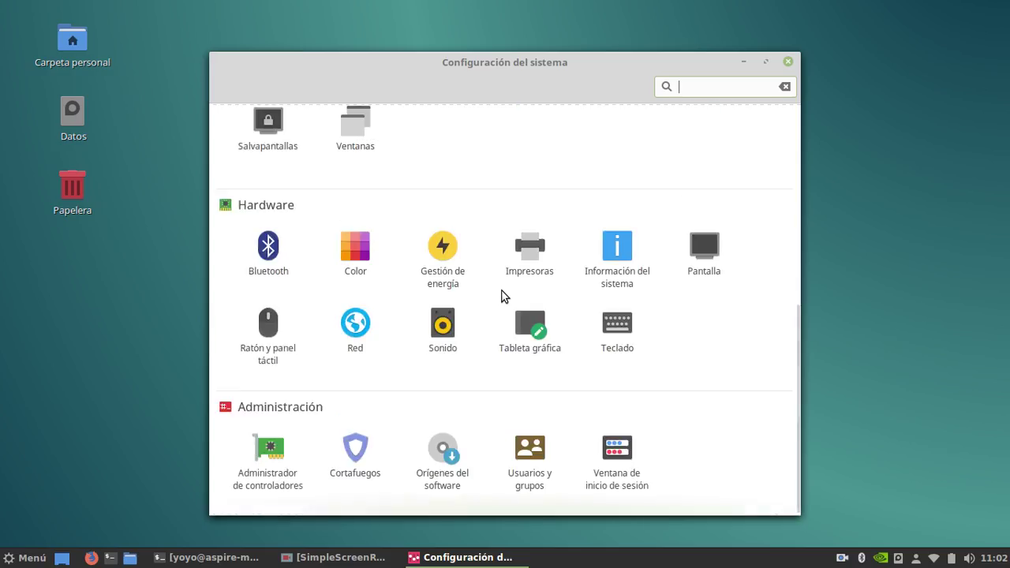
pyautogui.click(278, 448)
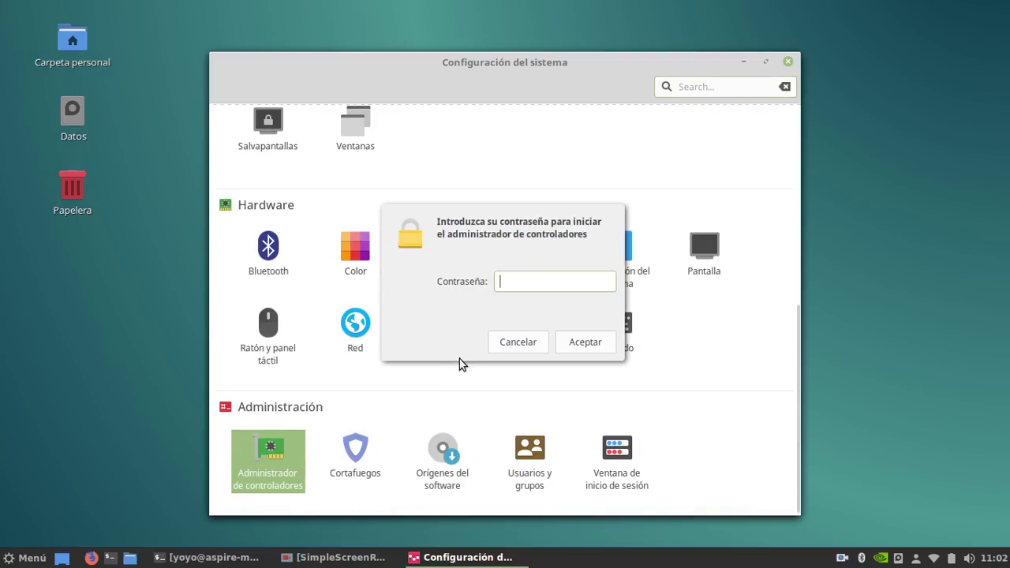
pyautogui.write('•••••')
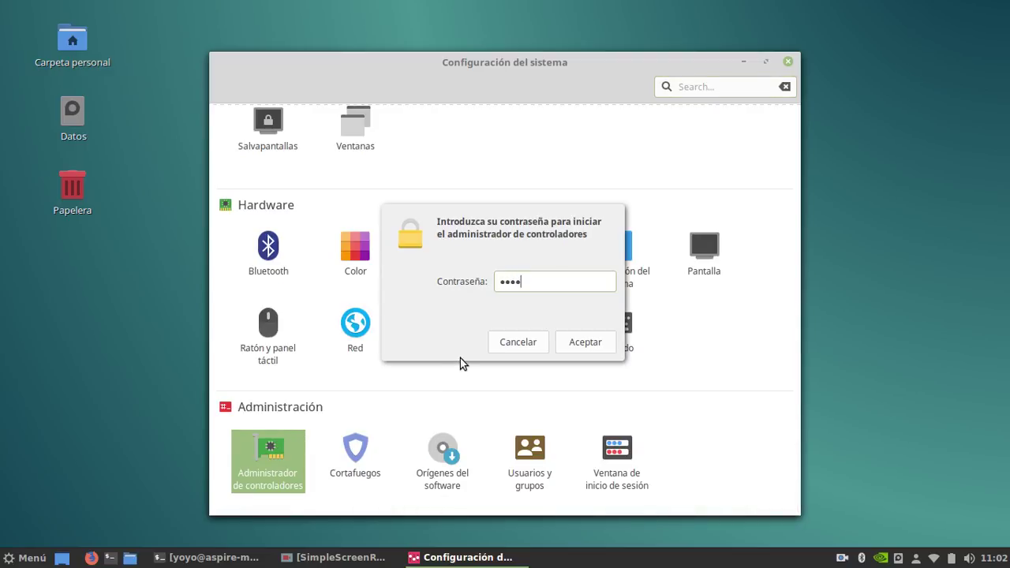
pyautogui.write('••••')
pyautogui.press('Return')
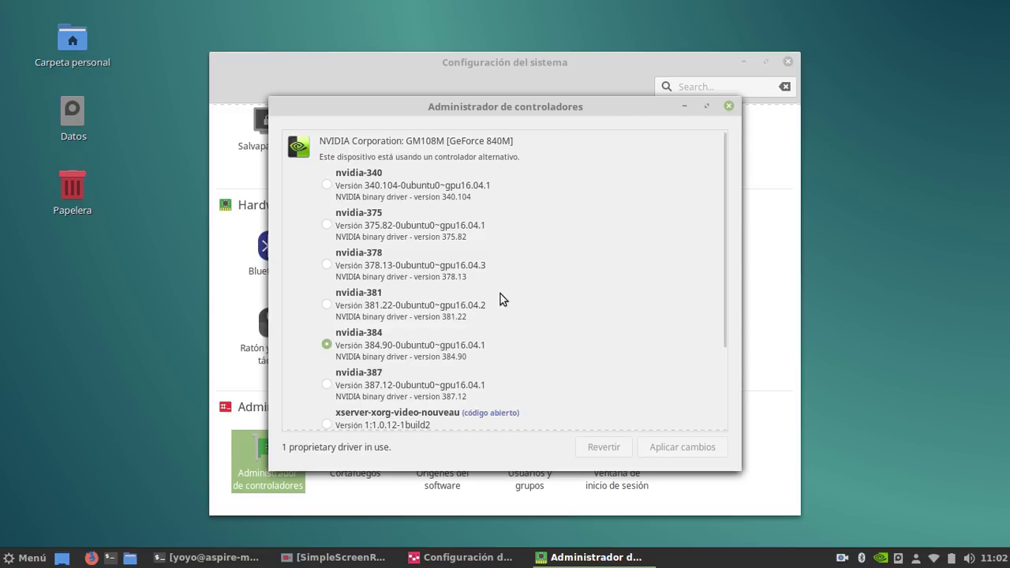
# Examine the drivers offered for the GeForce 840M and the processor microcode, and close the driver manager and system settings.
pyautogui.scroll(-3, 508, 288)
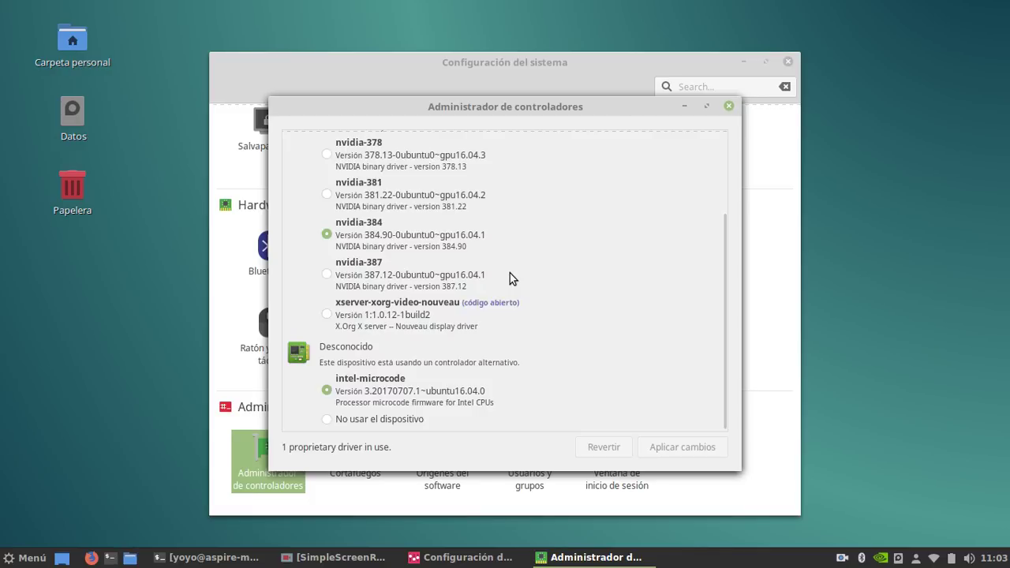
pyautogui.scroll(3, 510, 273)
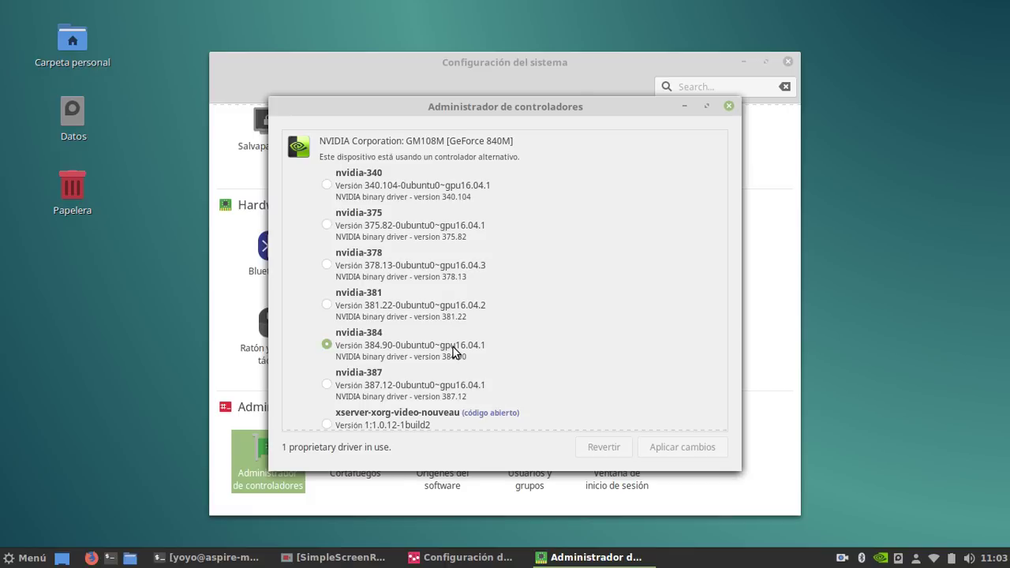
pyautogui.scroll(-2, 387, 353)
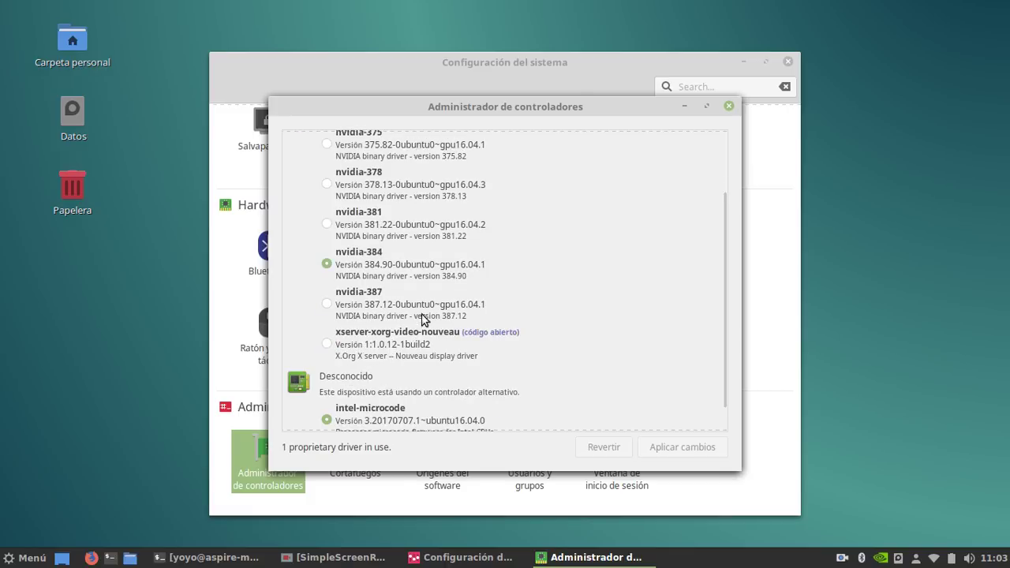
pyautogui.scroll(-1, 388, 368)
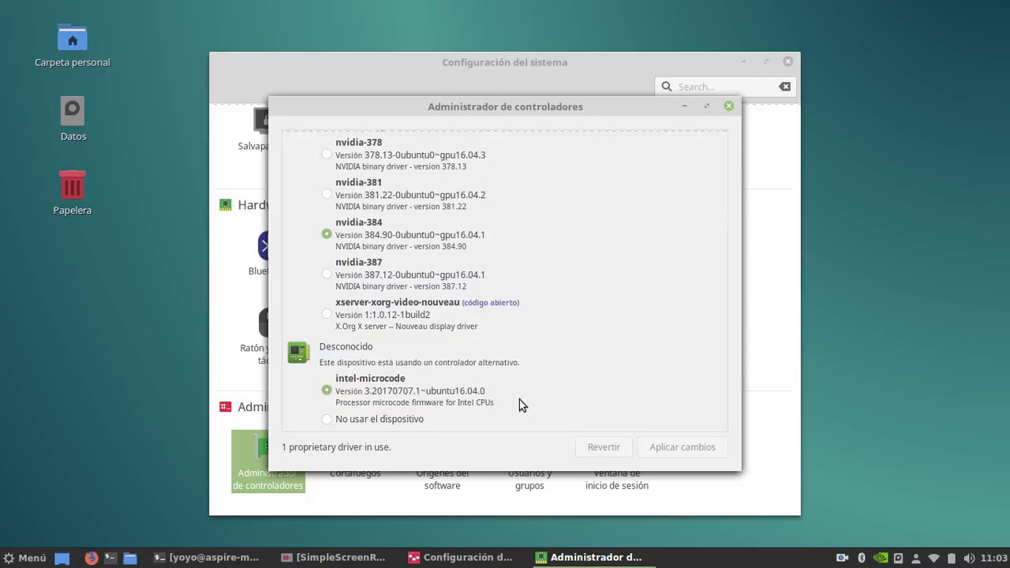
pyautogui.scroll(3, 622, 276)
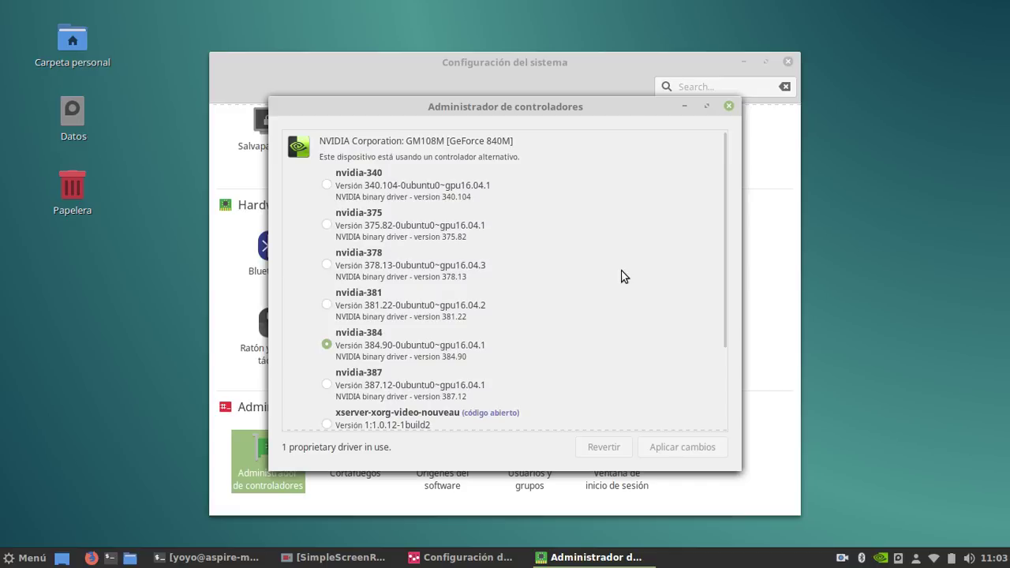
pyautogui.scroll(-3, 552, 207)
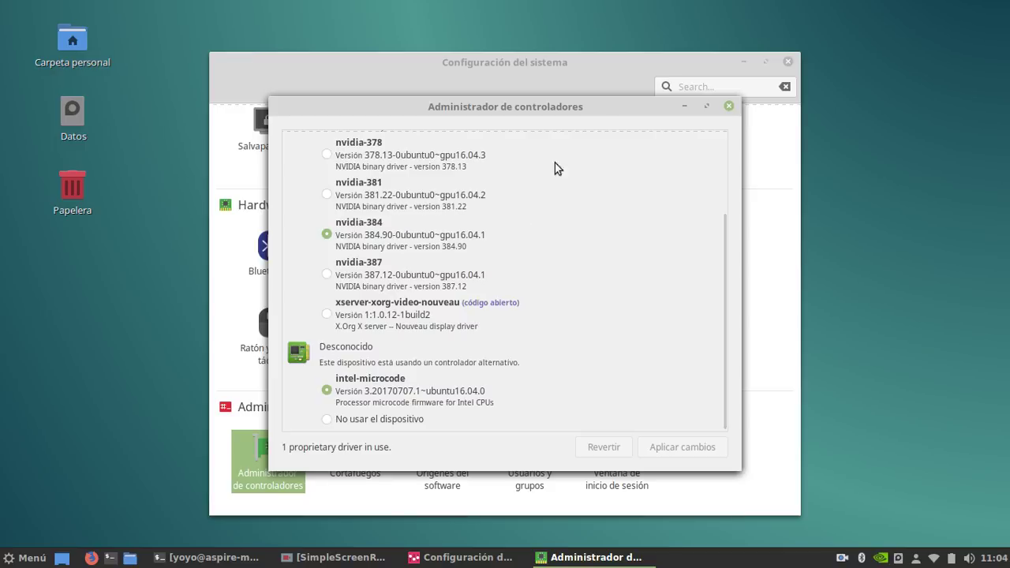
pyautogui.click(729, 107)
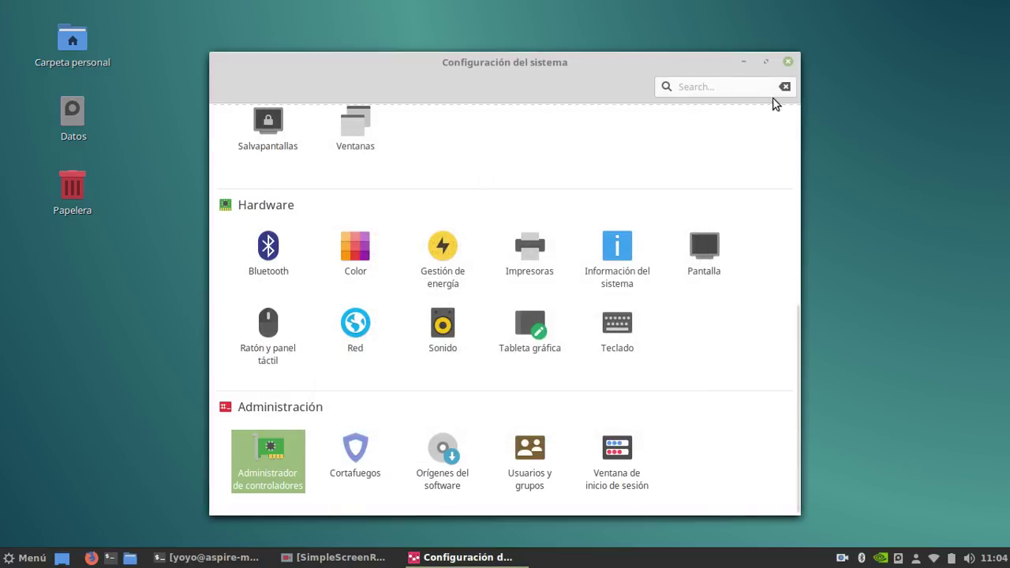
pyautogui.click(789, 61)
# Review the X Server Information and PRIME Profiles pages in NVIDIA X Server Settings and close the program.
pyautogui.click(881, 558)
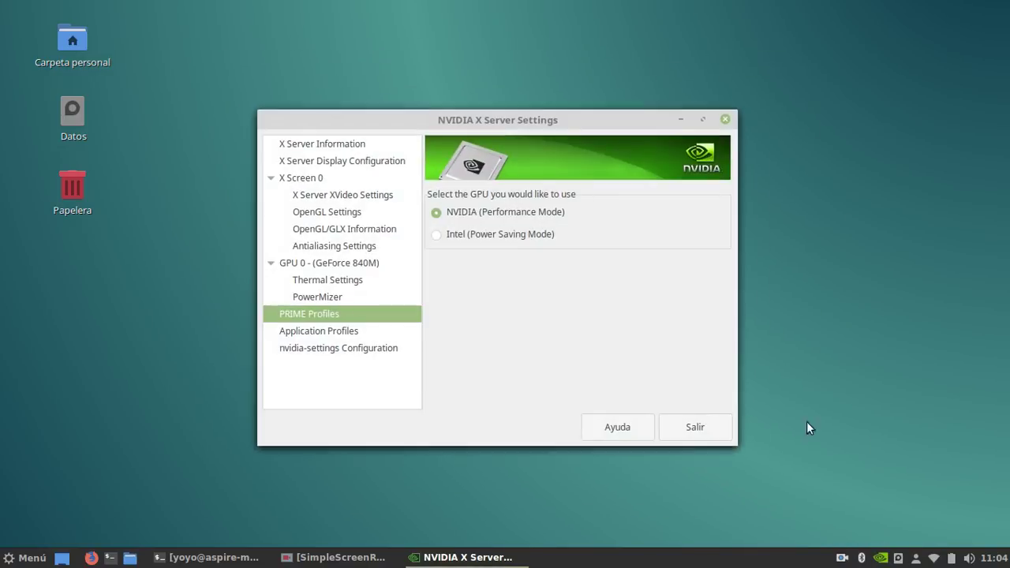
pyautogui.moveTo(453, 113); pyautogui.dragTo(370, 49)
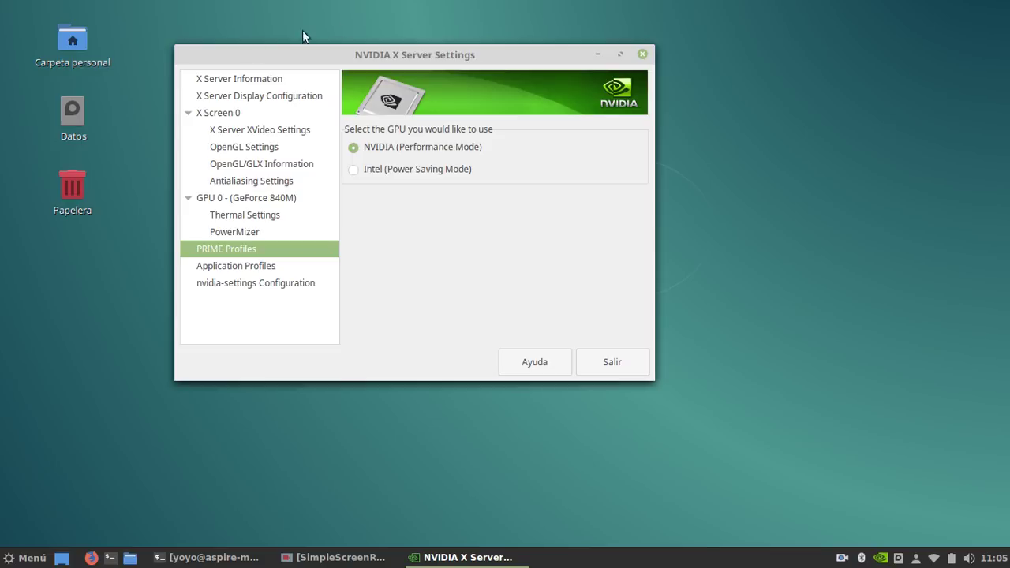
pyautogui.click(231, 82)
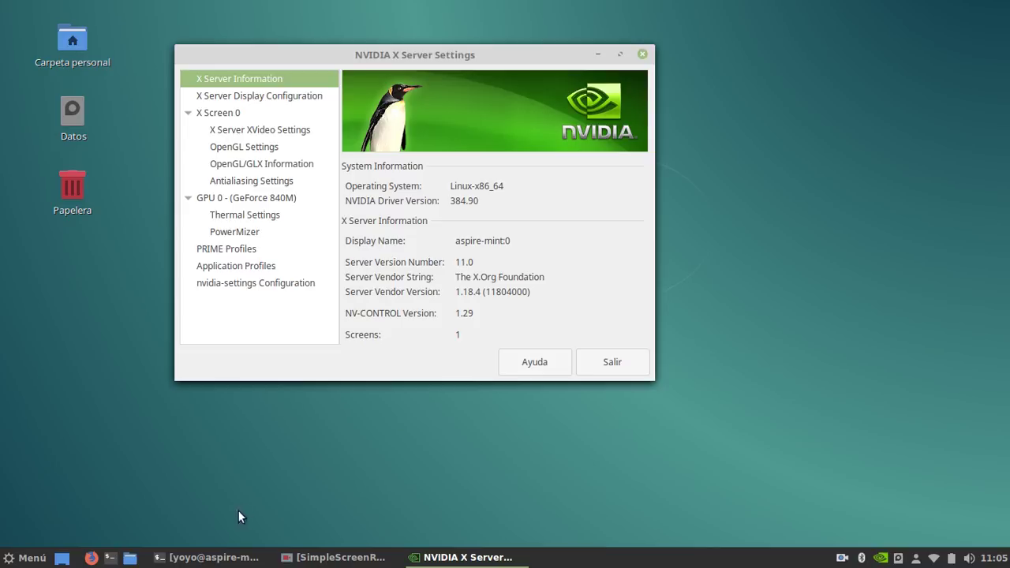
pyautogui.click(236, 254)
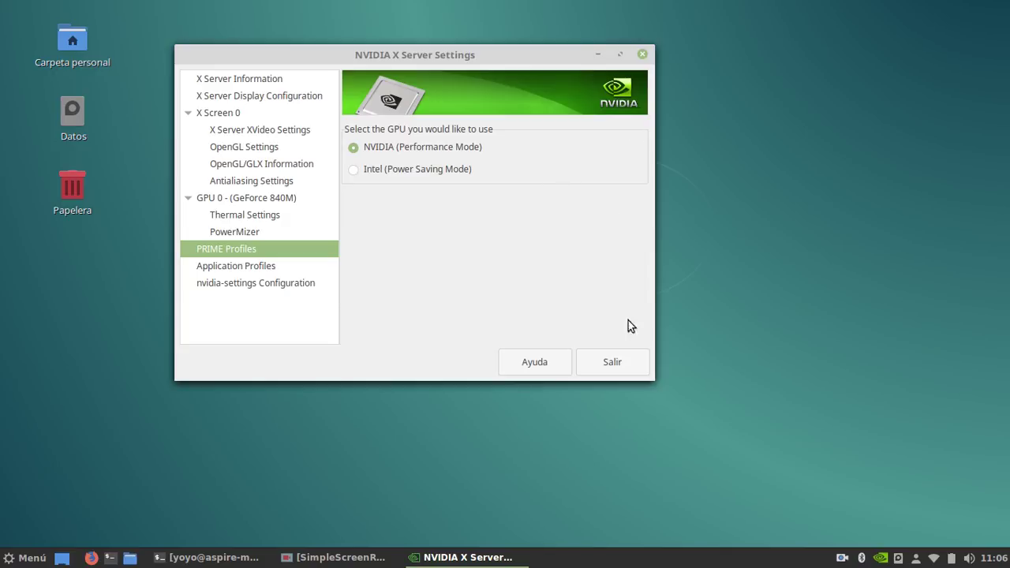
pyautogui.click(620, 361)
pyautogui.click(459, 266)
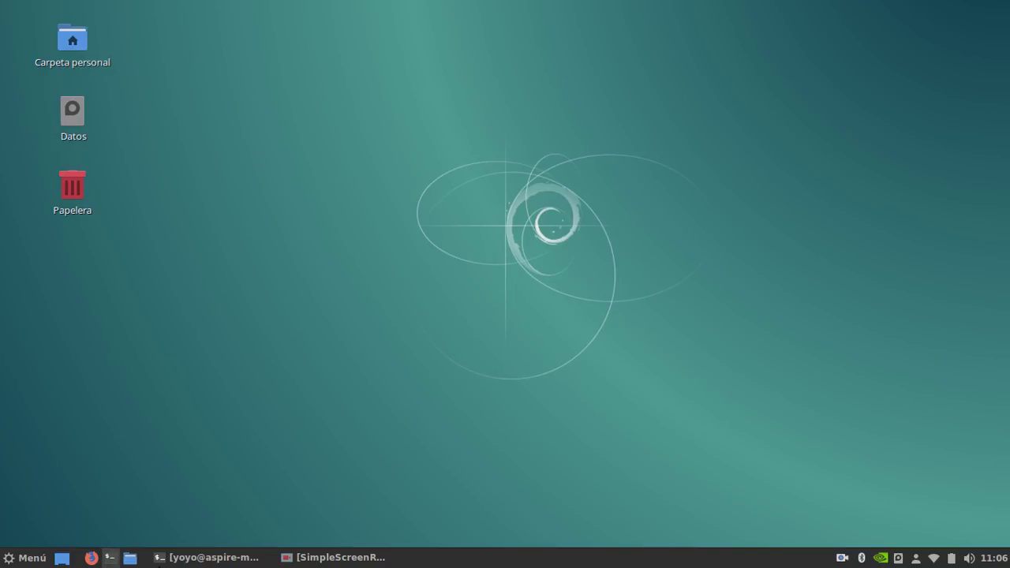
# Bring the neofetch output back up to review the system details and minimise the terminal again.
pyautogui.click(205, 558)
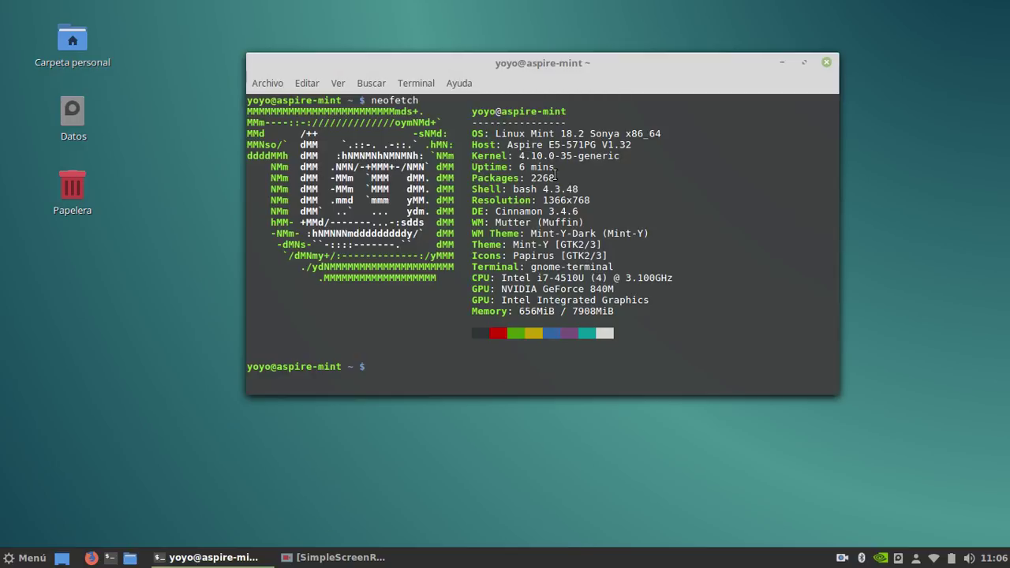
pyautogui.click(785, 62)
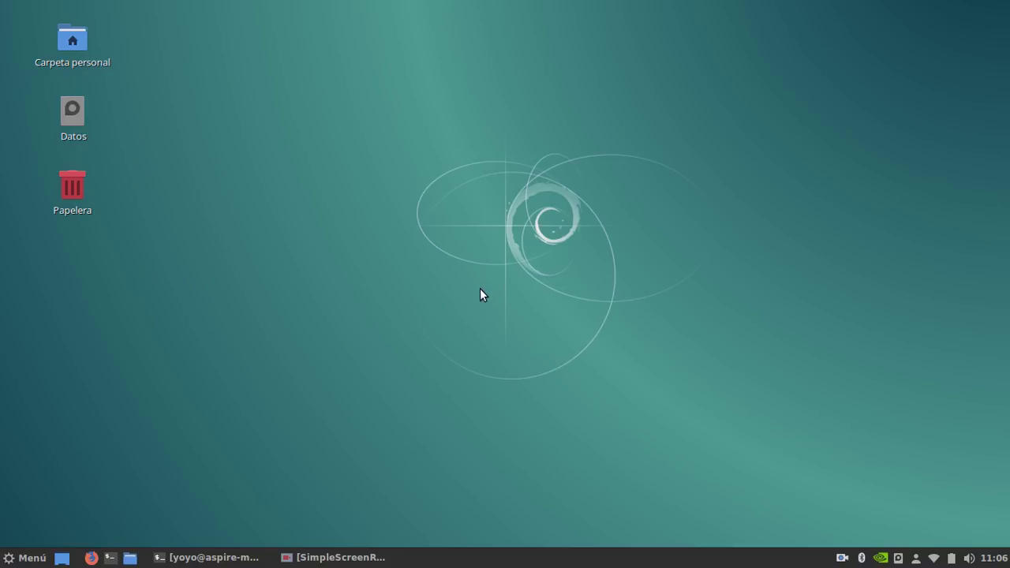
# Look through the installed application categories and the home folder's contents, closing each view.
pyautogui.click(11, 560)
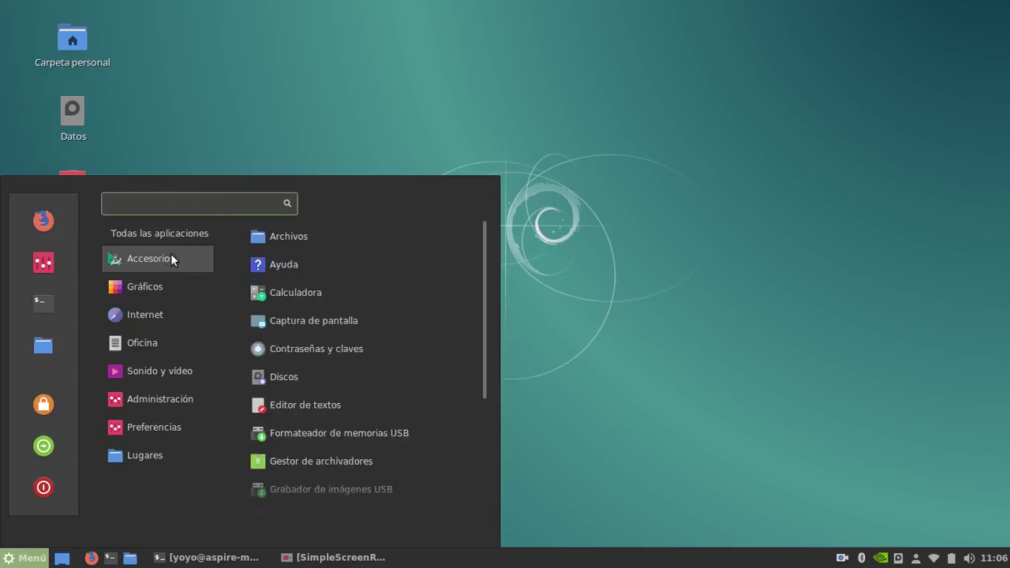
pyautogui.moveTo(122, 363)
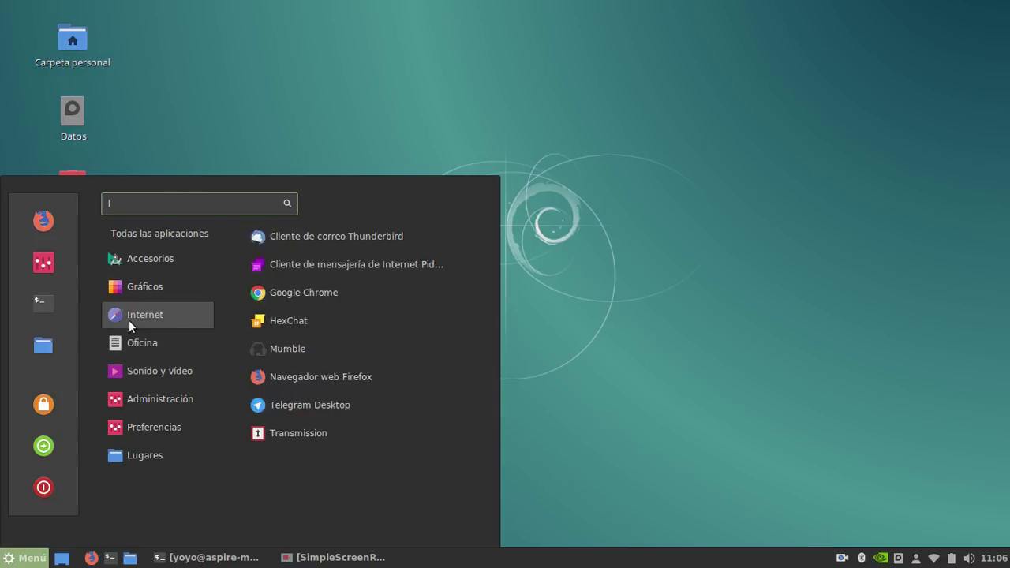
pyautogui.click(228, 74)
pyautogui.click(130, 558)
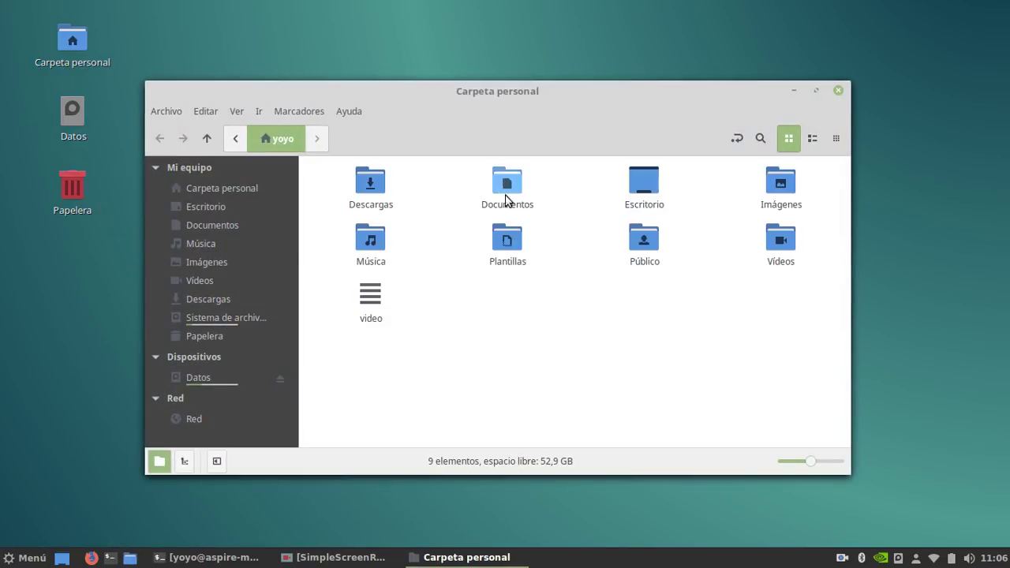
pyautogui.click(839, 93)
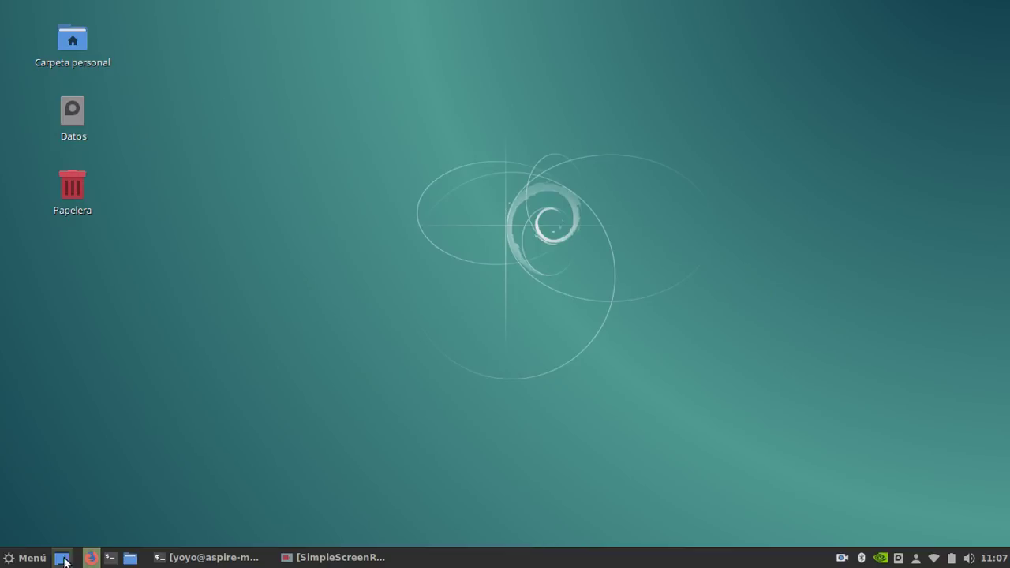
# View the Temas page in the system settings to review the window, icon, control and desktop themes, and return to the overview.
pyautogui.click(23, 557)
pyautogui.click(43, 263)
pyautogui.click(445, 162)
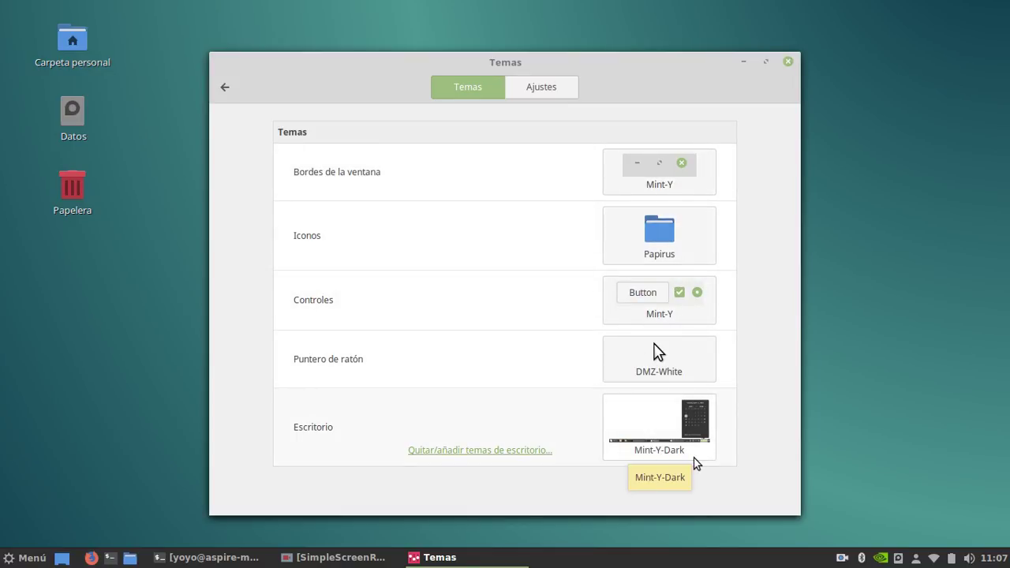
pyautogui.click(228, 85)
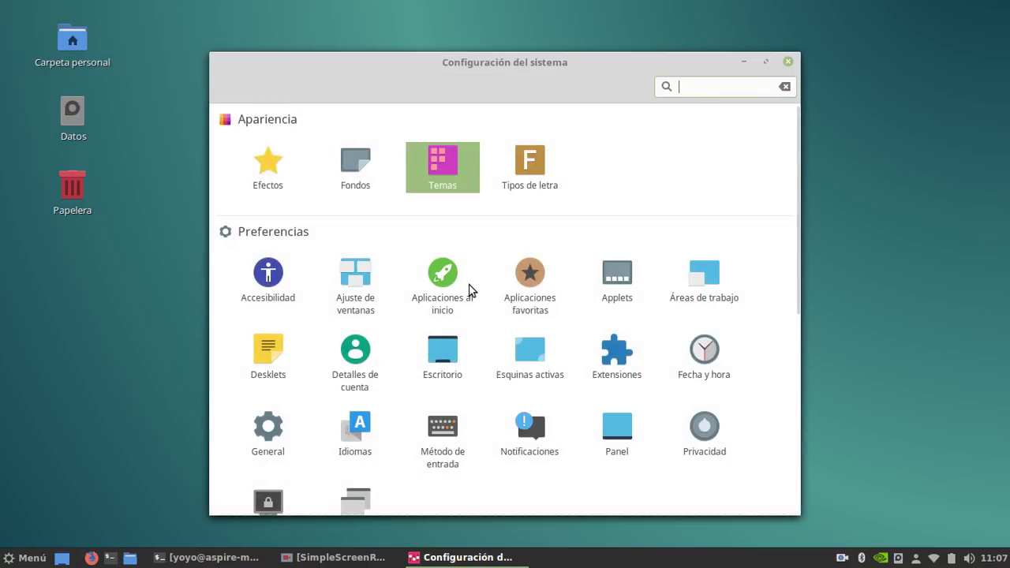
# Look through the system settings categories, review the Información del sistema page, and close the settings.
pyautogui.scroll(-2, 517, 372)
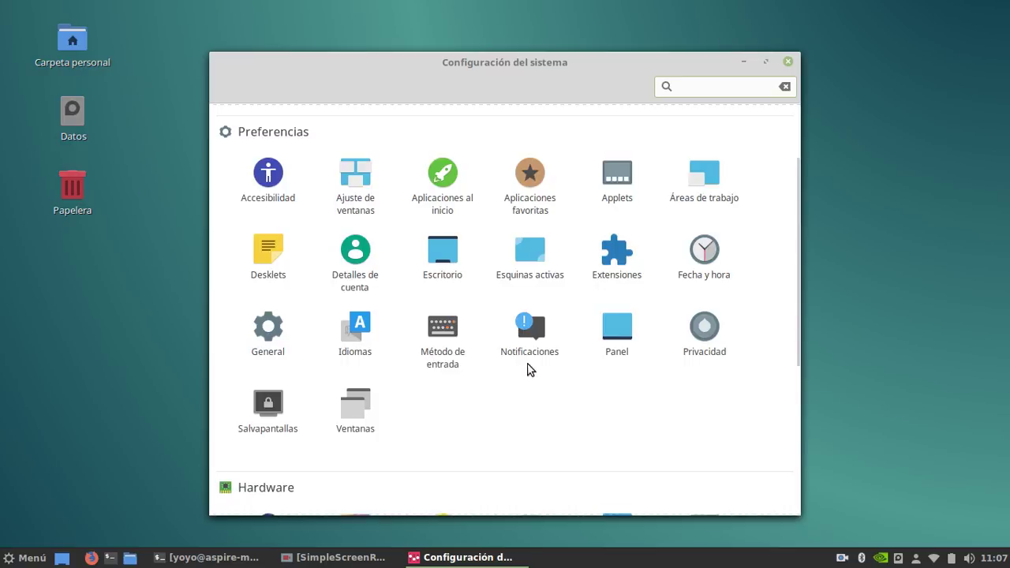
pyautogui.scroll(-5, 525, 368)
pyautogui.scroll(4, 530, 366)
pyautogui.scroll(3, 529, 368)
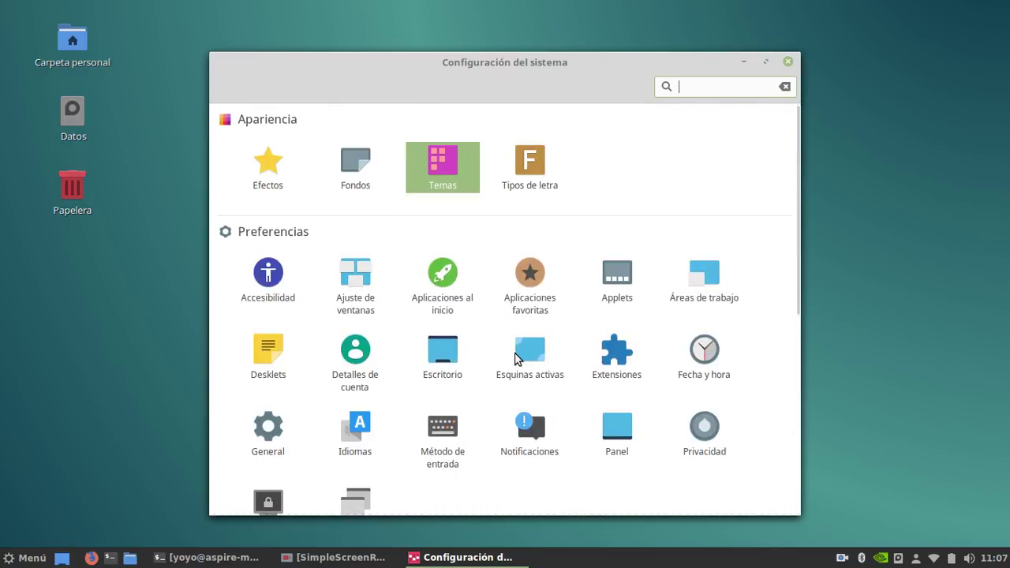
pyautogui.scroll(-1, 515, 354)
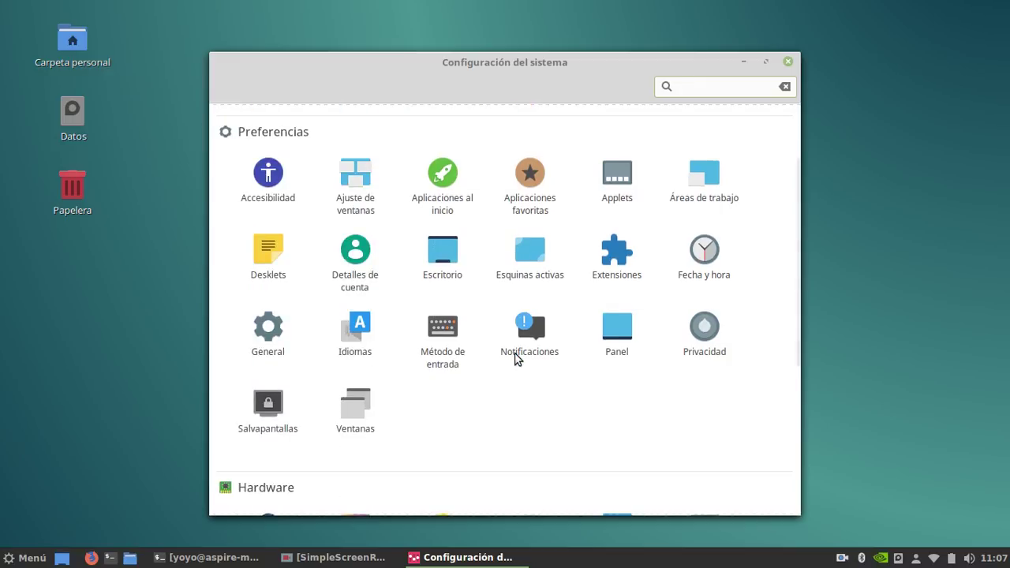
pyautogui.scroll(-3, 518, 351)
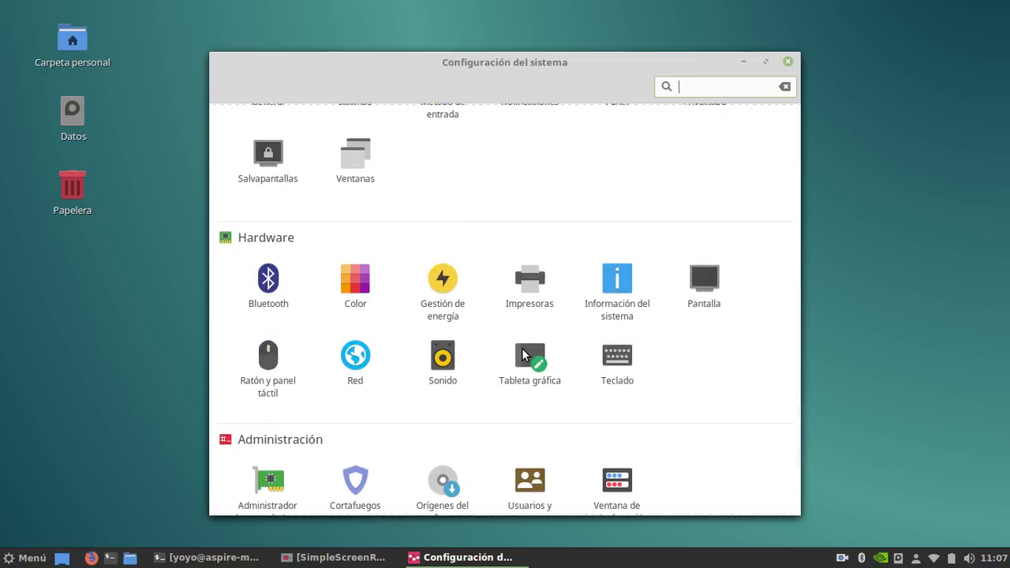
pyautogui.scroll(-1, 558, 332)
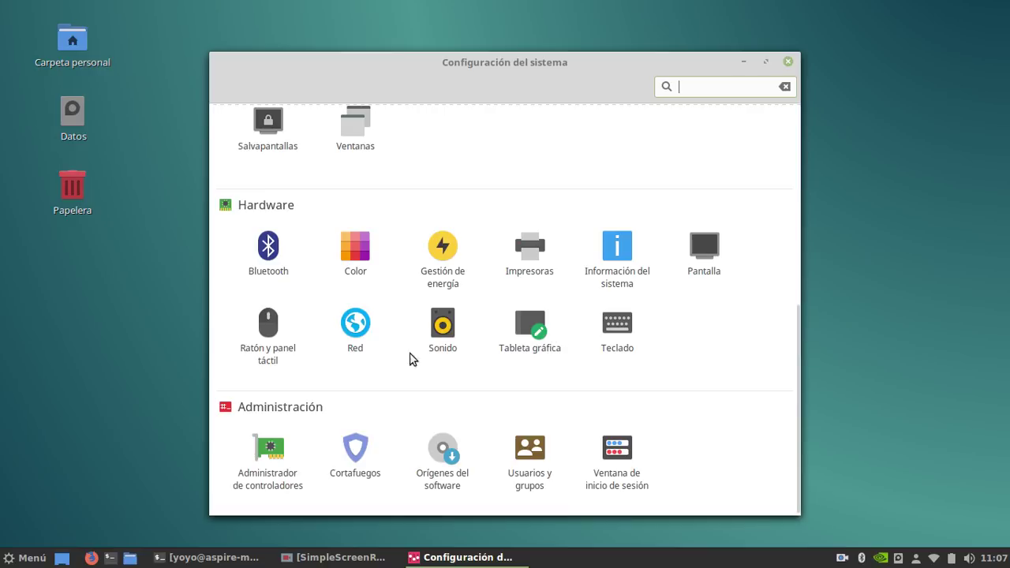
pyautogui.click(617, 250)
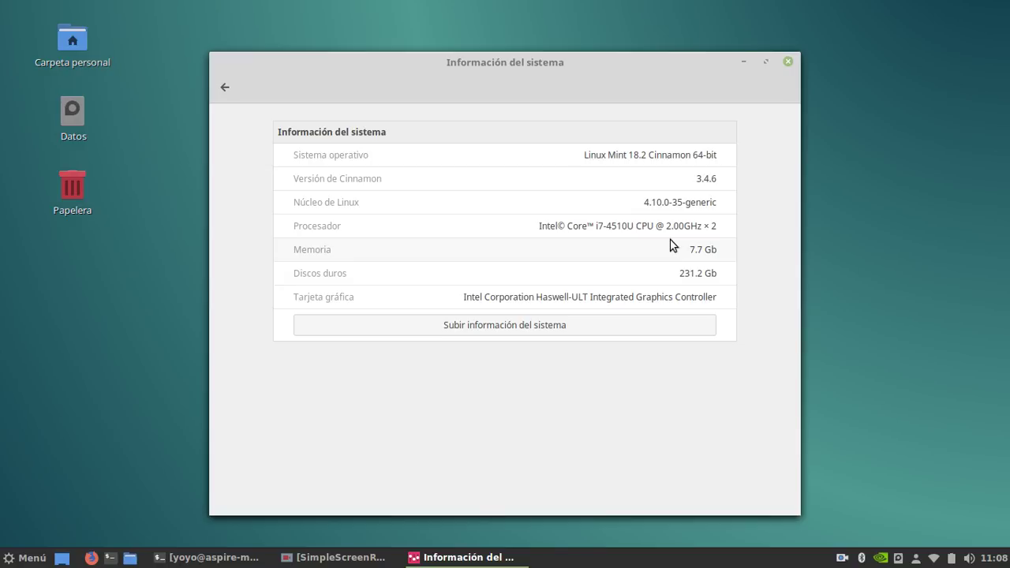
pyautogui.click(788, 62)
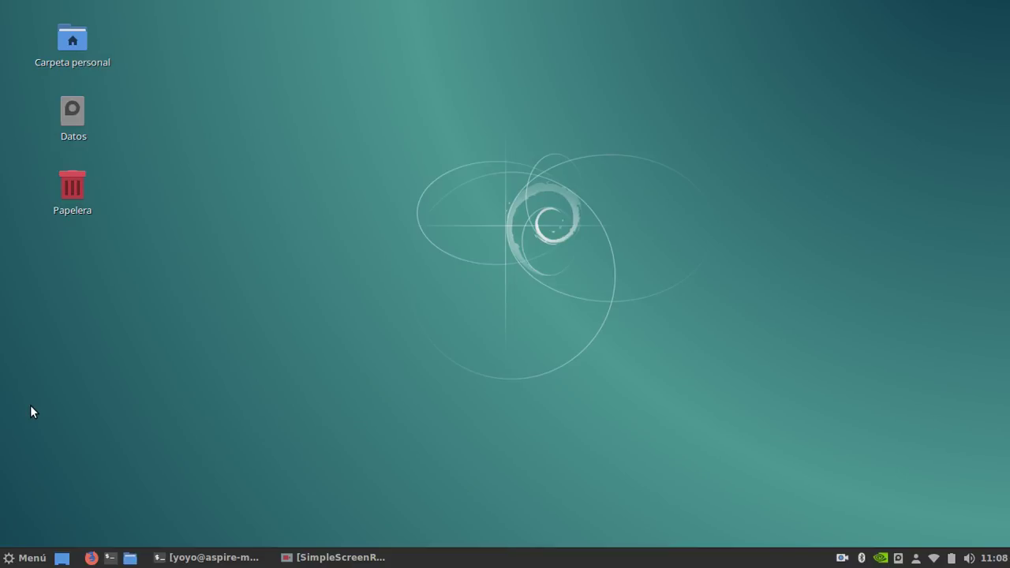
# Open Orígenes del software from the system settings with the account password, review the official repositories, and close both windows.
pyautogui.click(26, 558)
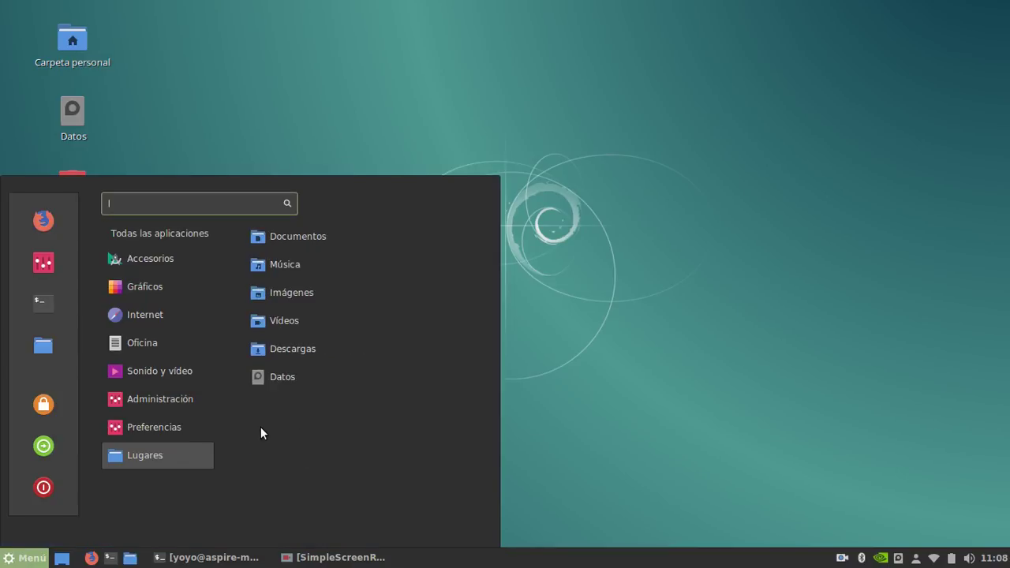
pyautogui.click(43, 262)
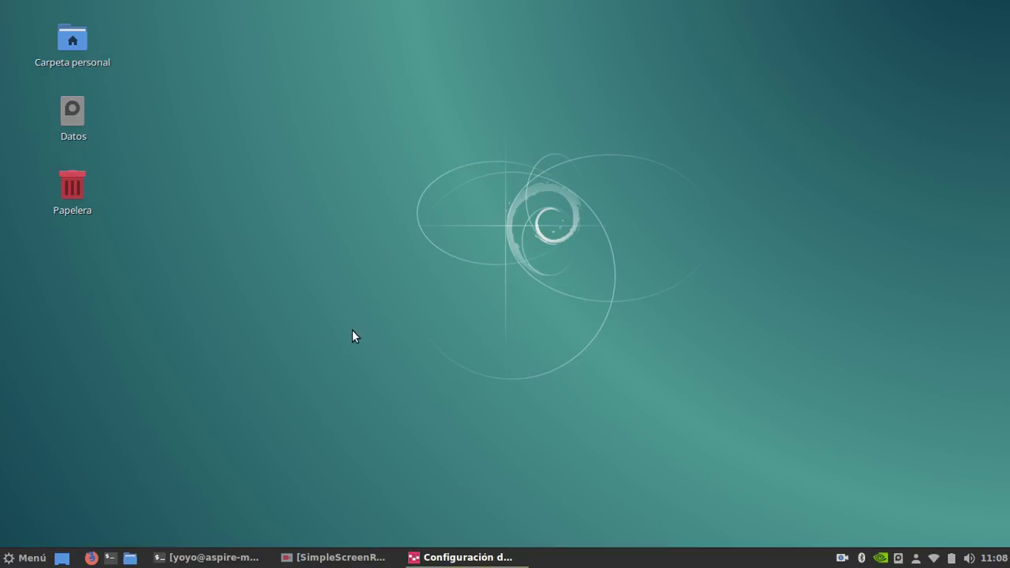
pyautogui.scroll(-5, 359, 327)
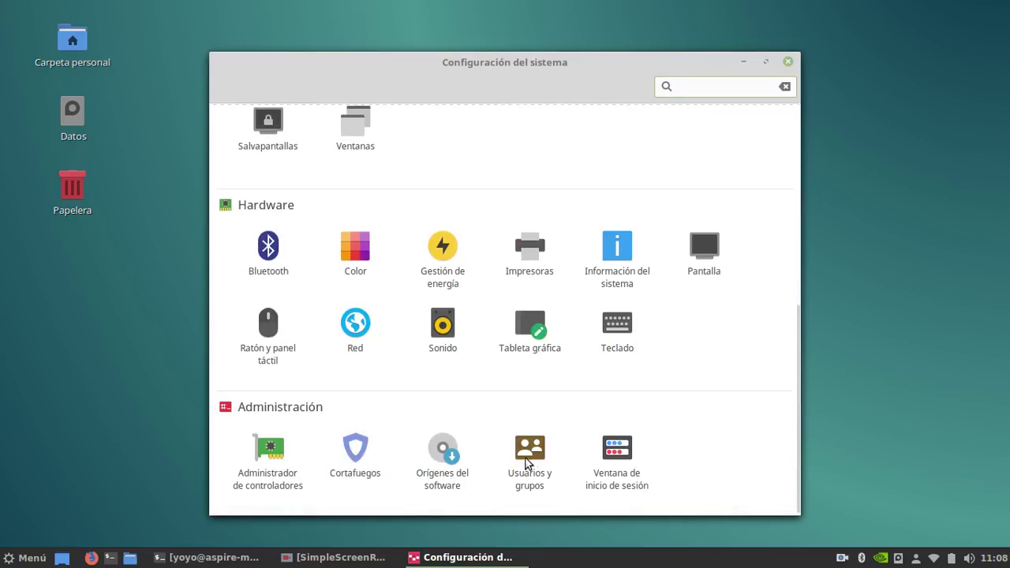
pyautogui.click(444, 454)
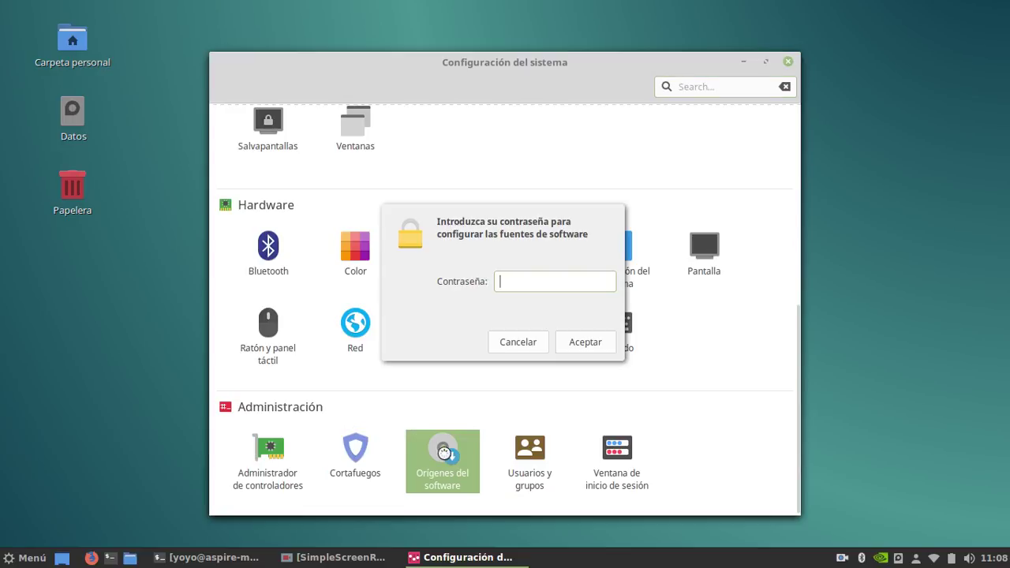
pyautogui.write('•••••••')
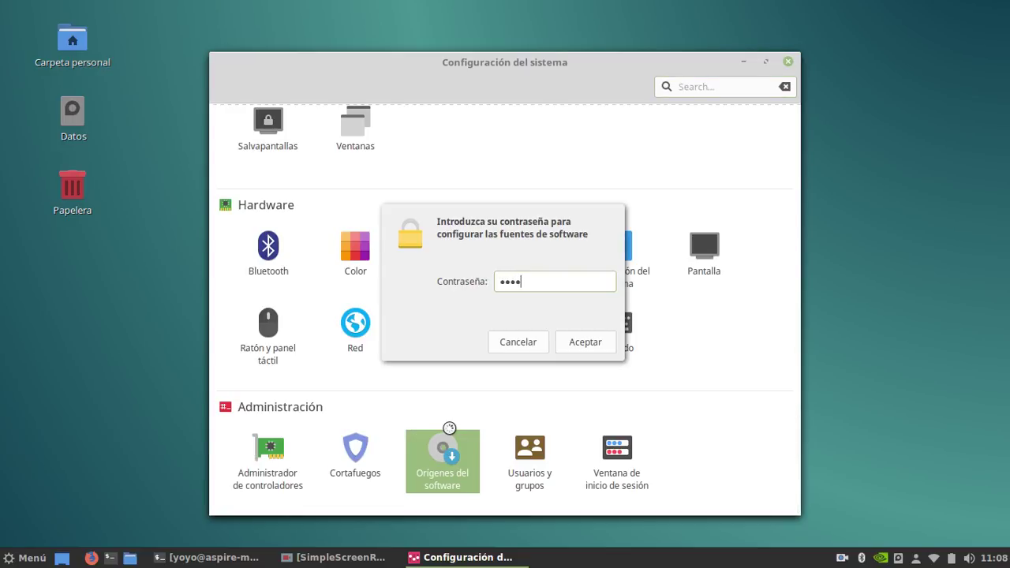
pyautogui.write('•')
pyautogui.press('Return')
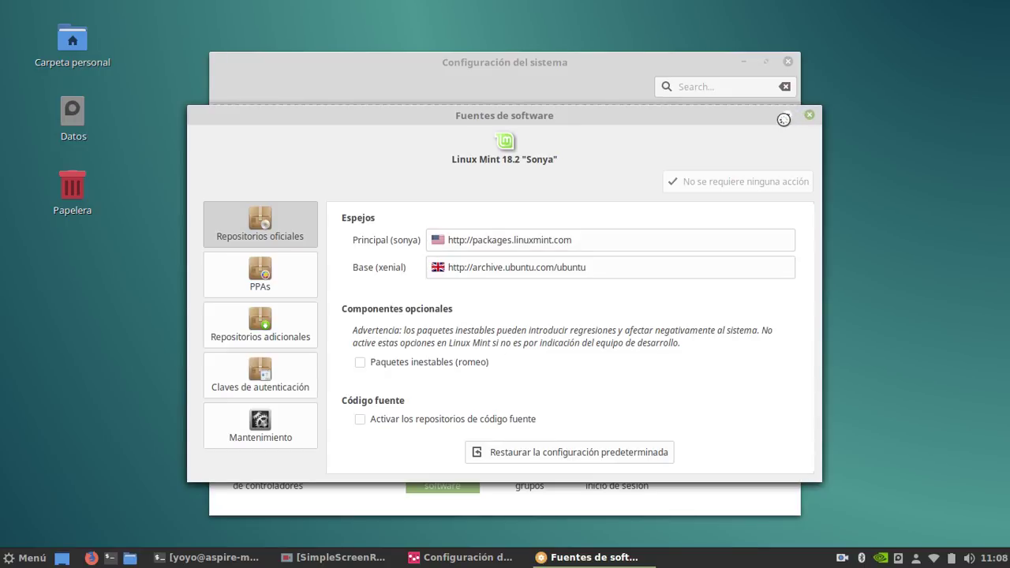
pyautogui.click(809, 116)
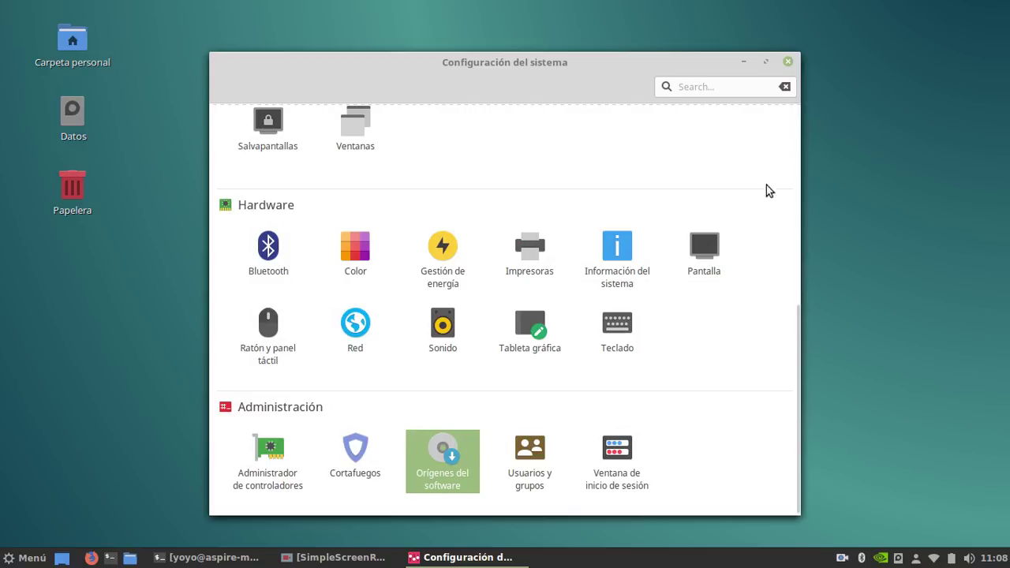
pyautogui.click(788, 62)
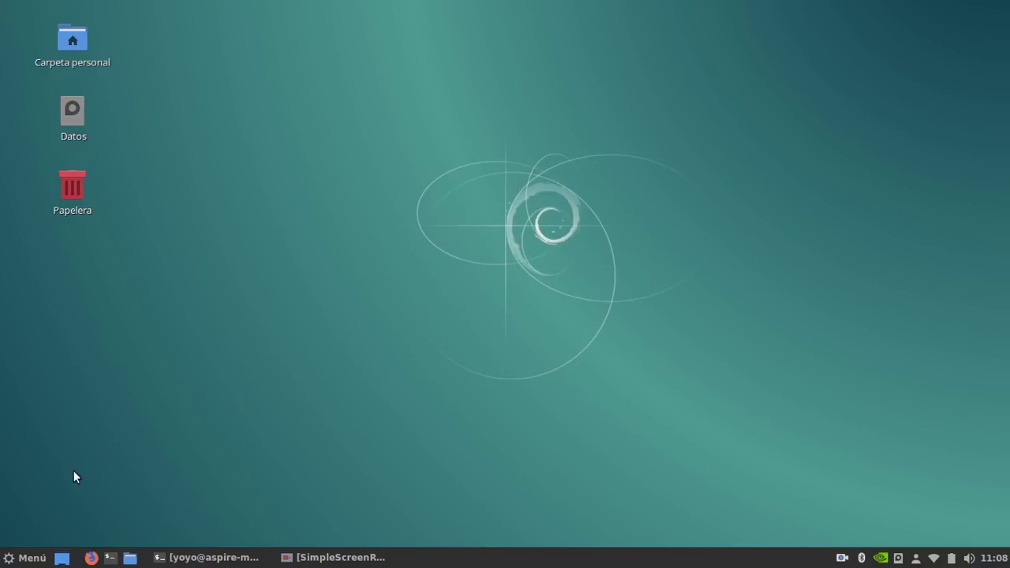
# Browse the Administración applications and launch Gestor de paquetes Synaptic, authenticating with the account password.
pyautogui.click(25, 557)
pyautogui.moveTo(148, 401)
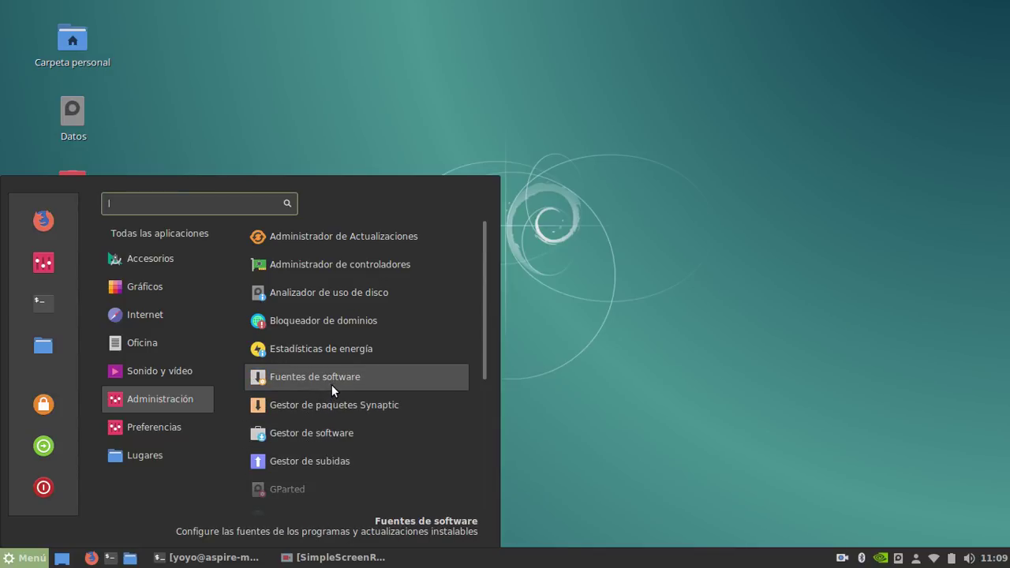
pyautogui.scroll(-4, 327, 463)
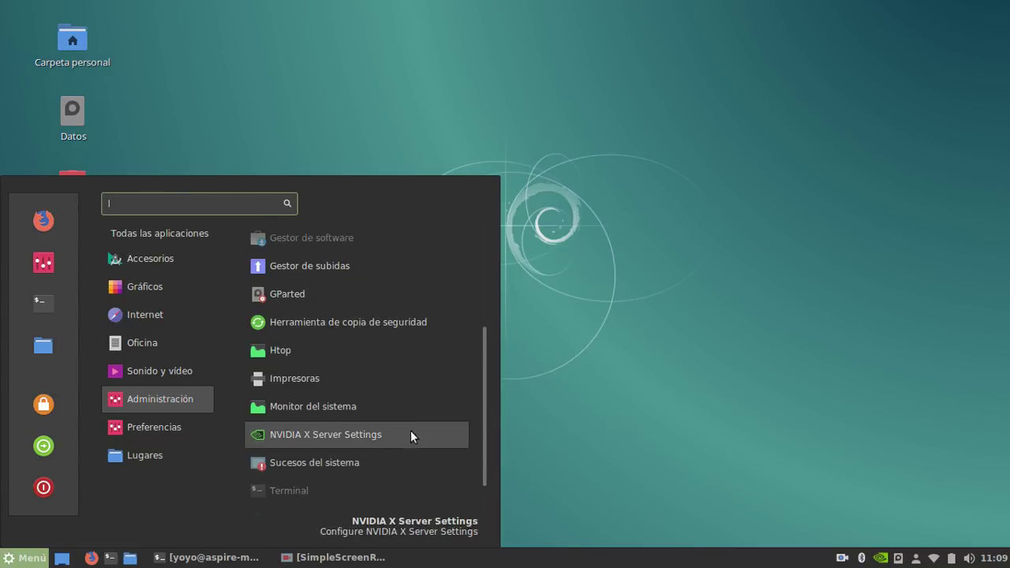
pyautogui.scroll(-1, 410, 430)
pyautogui.scroll(5, 372, 462)
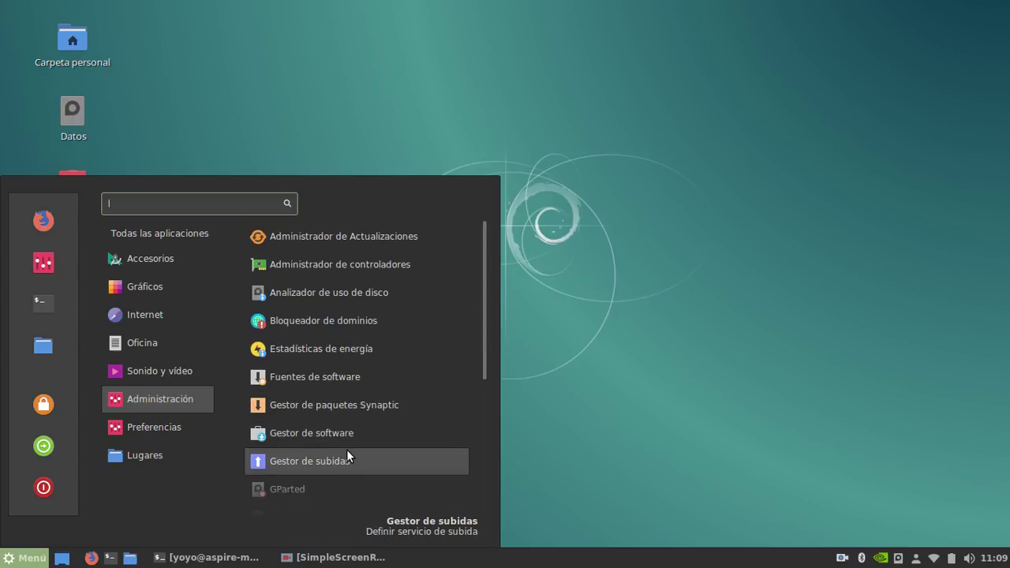
pyautogui.click(352, 409)
pyautogui.write('•')
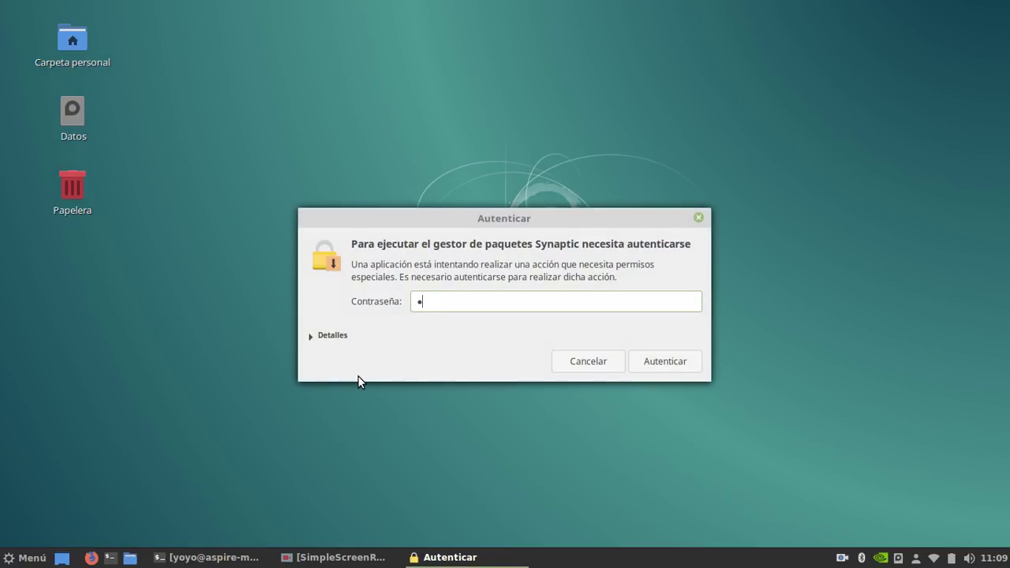
pyautogui.write('•••••••')
pyautogui.press('Return')
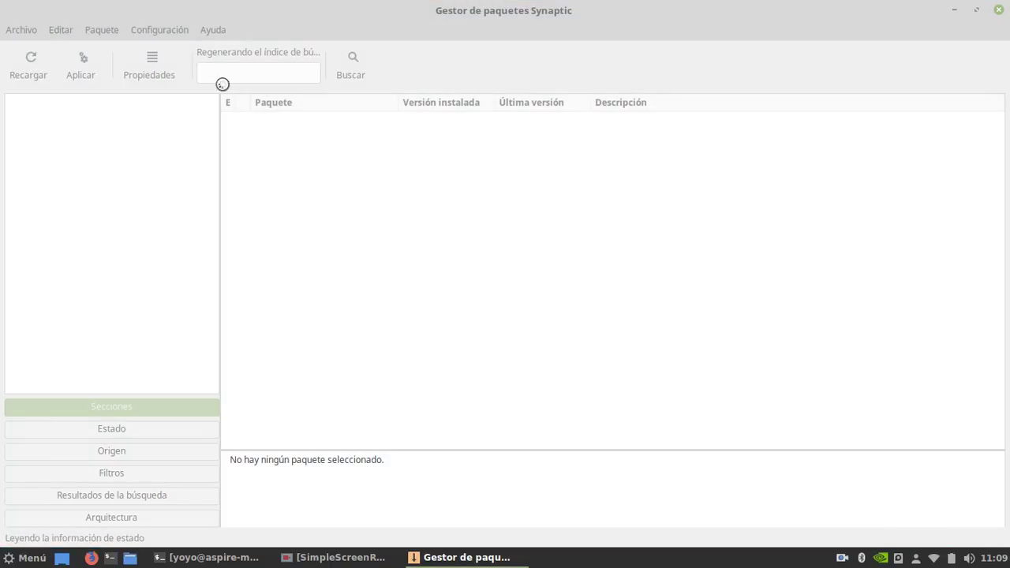
# View Synaptic's general preferences, cancel without changes, and close the package manager.
pyautogui.click(166, 32)
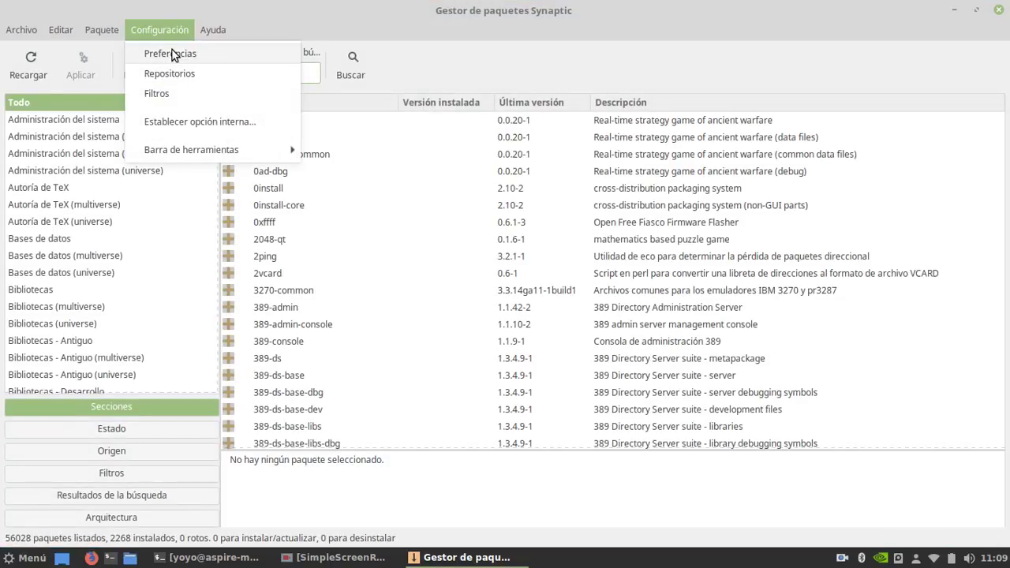
pyautogui.click(173, 53)
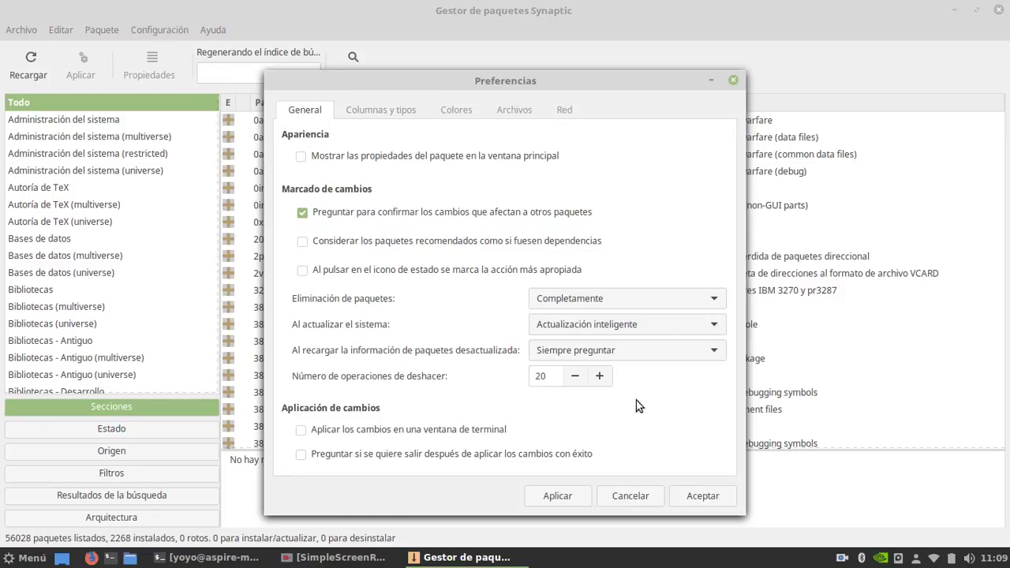
pyautogui.click(634, 495)
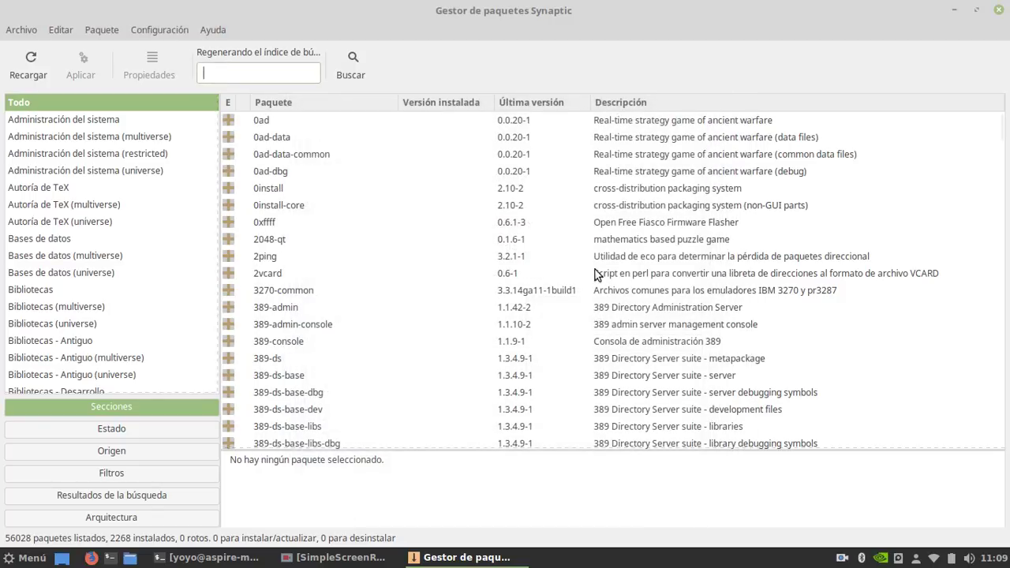
pyautogui.click(997, 11)
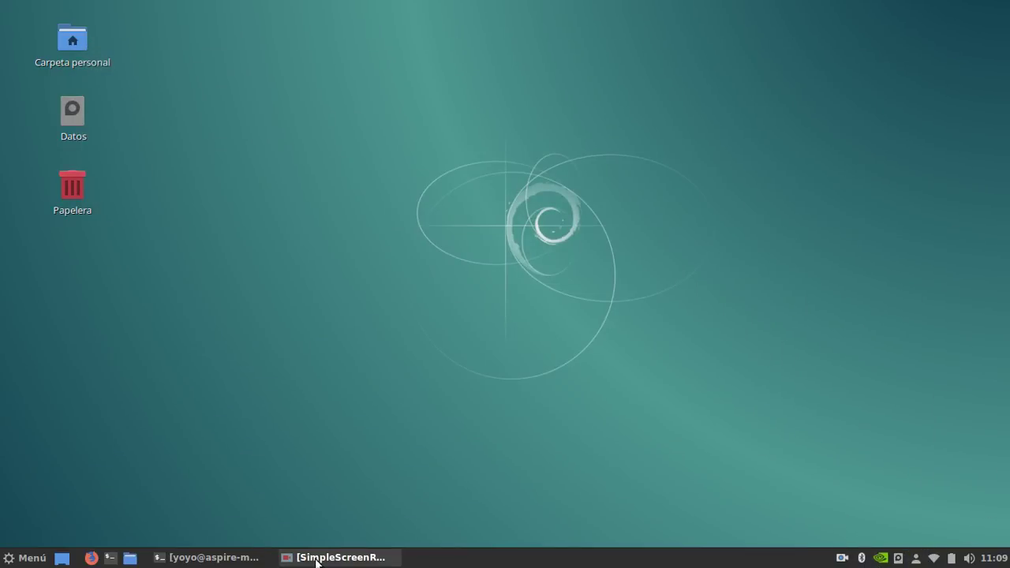
# Open the Administrador de Actualizaciones and reposition its unmaximised window near the middle of the desktop.
pyautogui.click(17, 555)
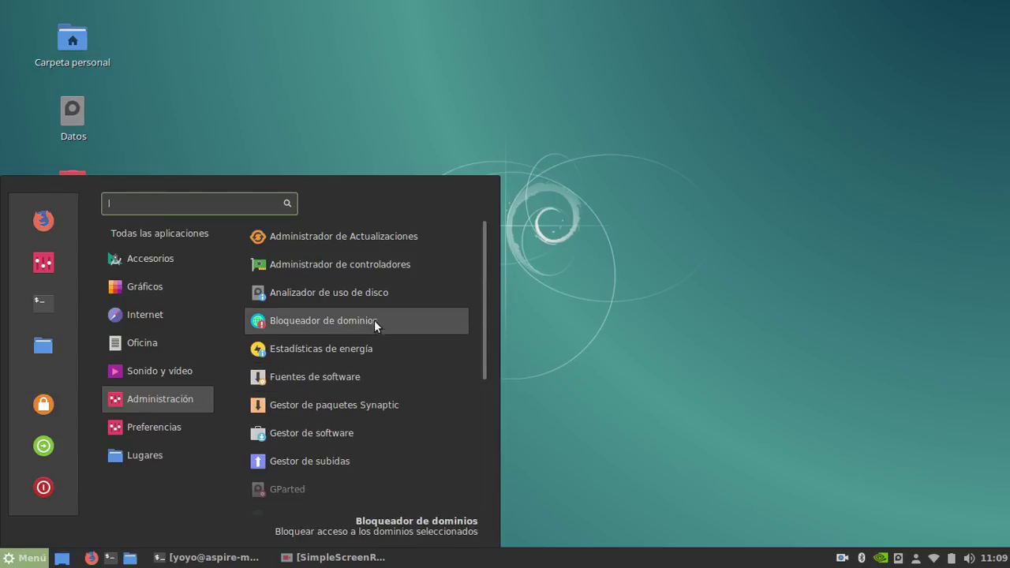
pyautogui.click(364, 238)
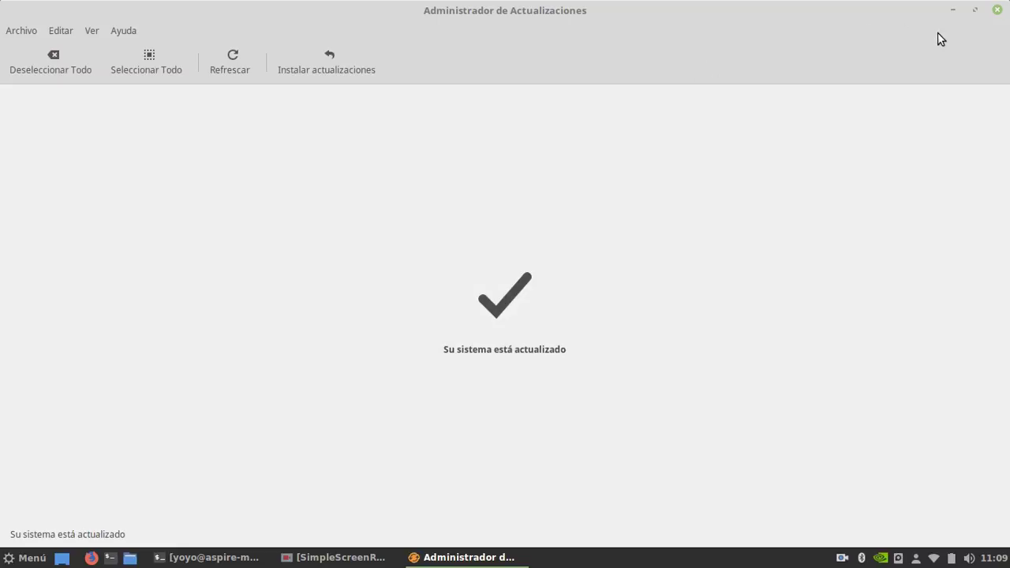
pyautogui.click(976, 11)
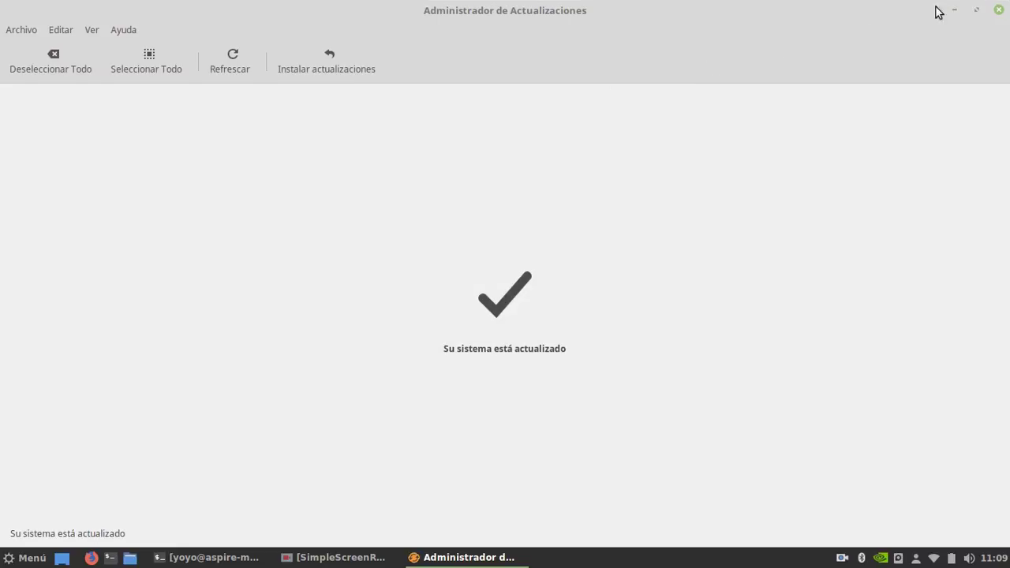
pyautogui.click(976, 9)
pyautogui.click(976, 9)
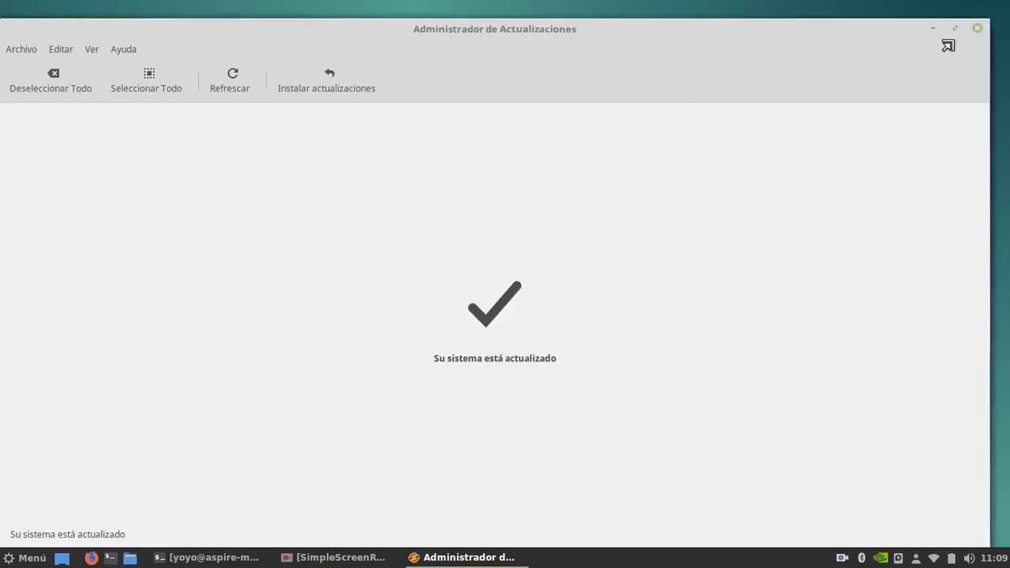
pyautogui.moveTo(384, 61); pyautogui.dragTo(539, 42)
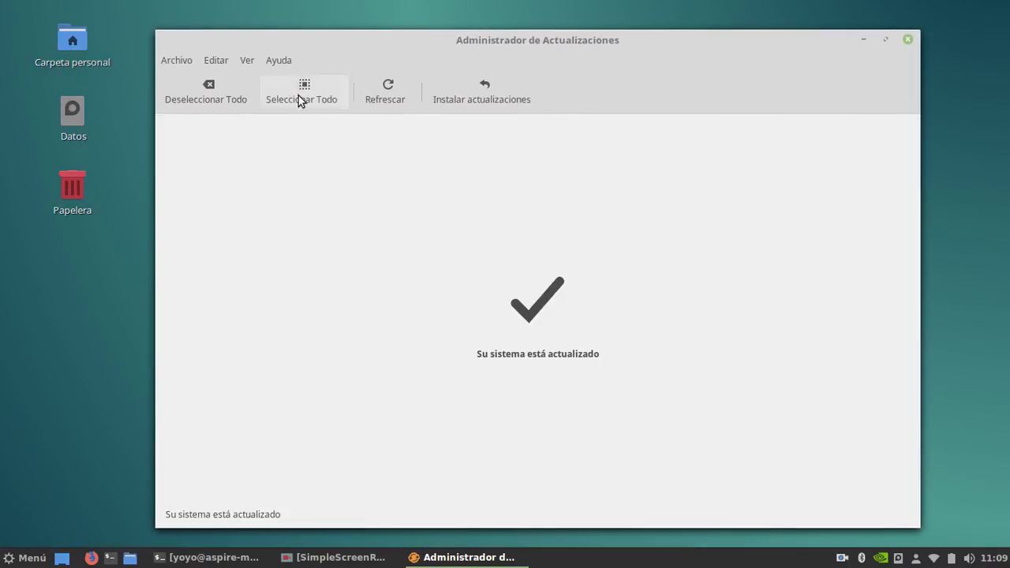
# Review the update policy options and accept the page with "Actualizar todo siempre" selected.
pyautogui.click(216, 60)
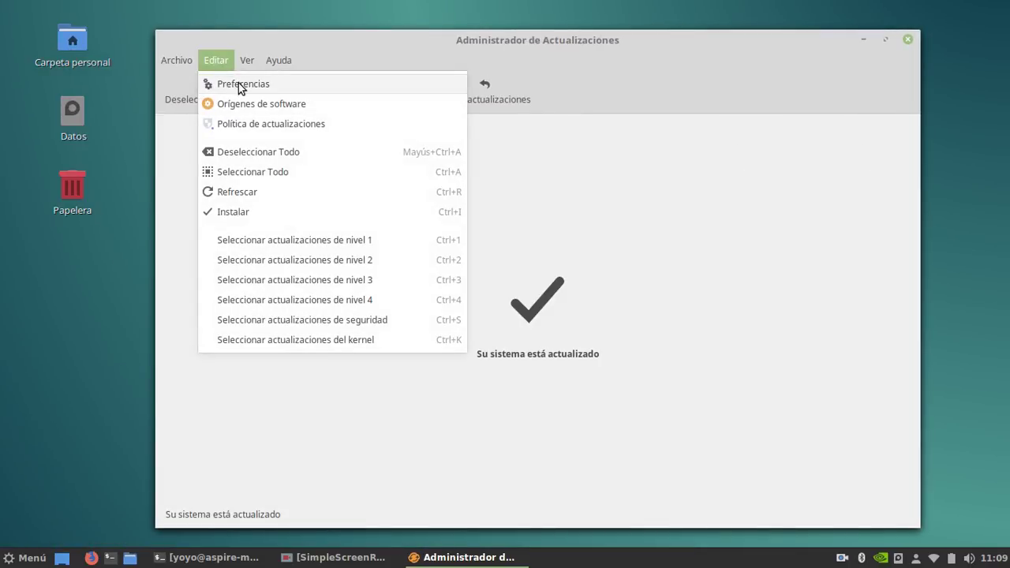
pyautogui.click(248, 125)
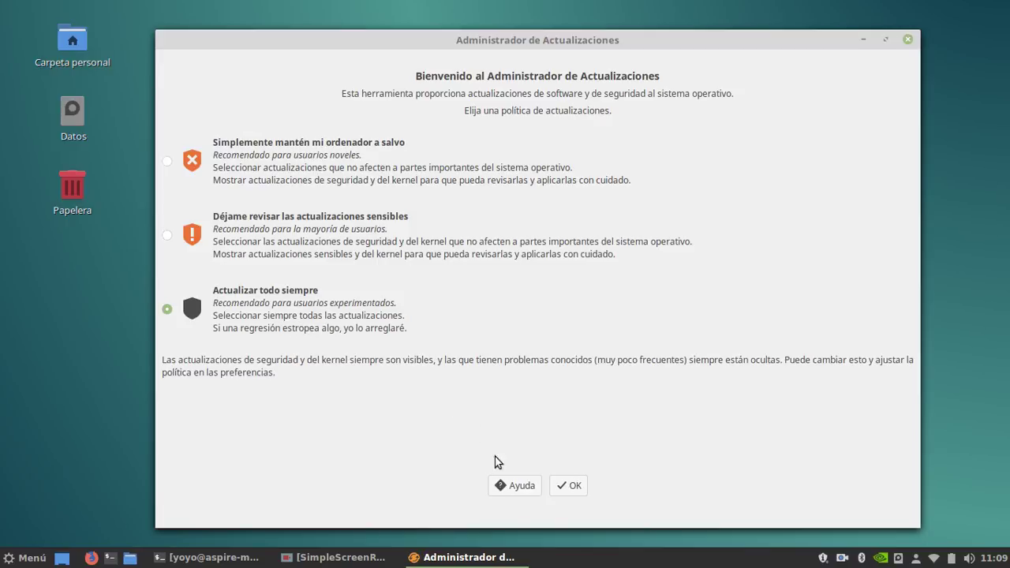
pyautogui.click(569, 487)
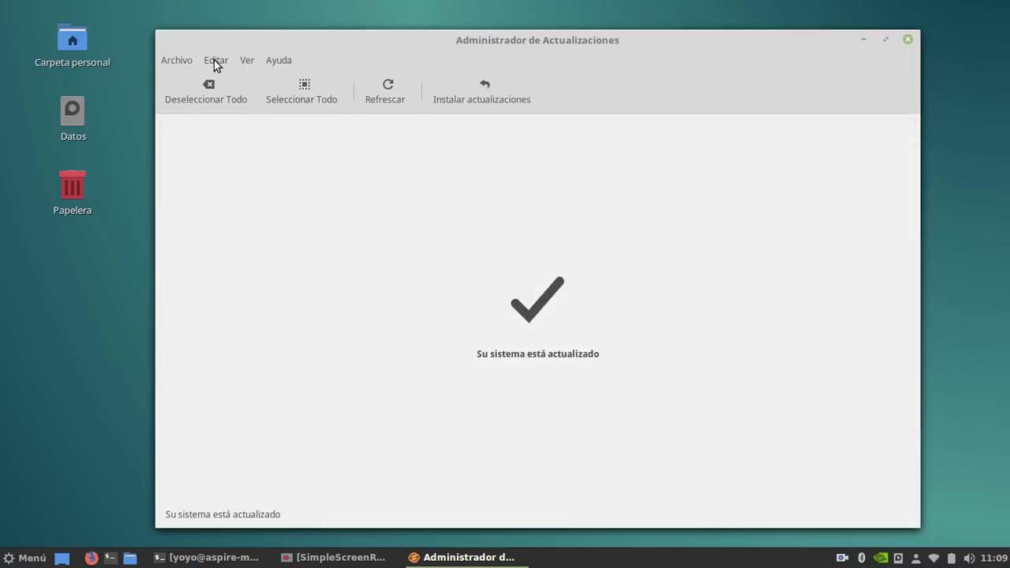
# Review the update impact levels in the Administrador de Actualizaciones preferences, cancel the dialog, and close the program.
pyautogui.click(215, 61)
pyautogui.click(230, 82)
pyautogui.click(472, 158)
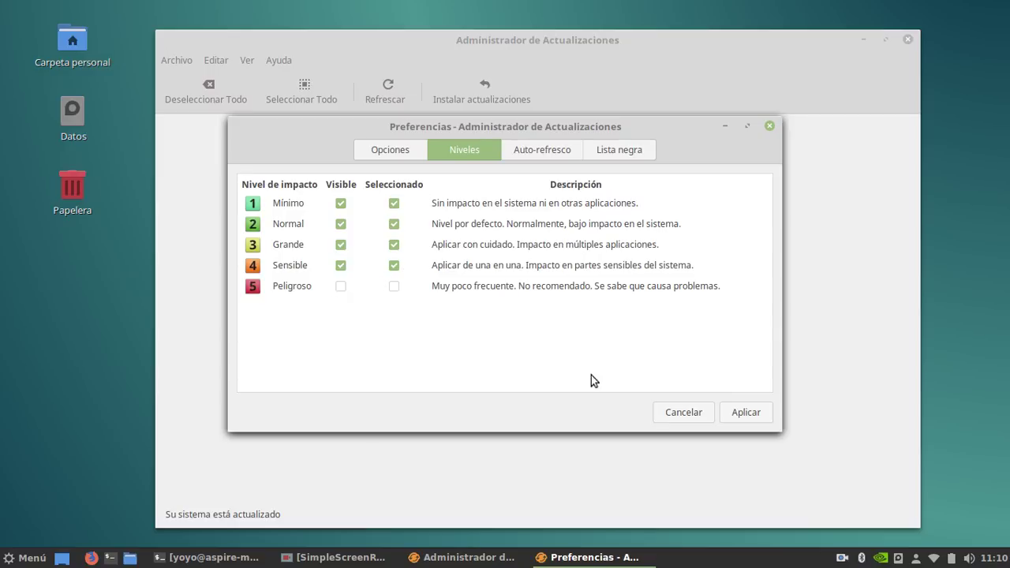
pyautogui.click(684, 413)
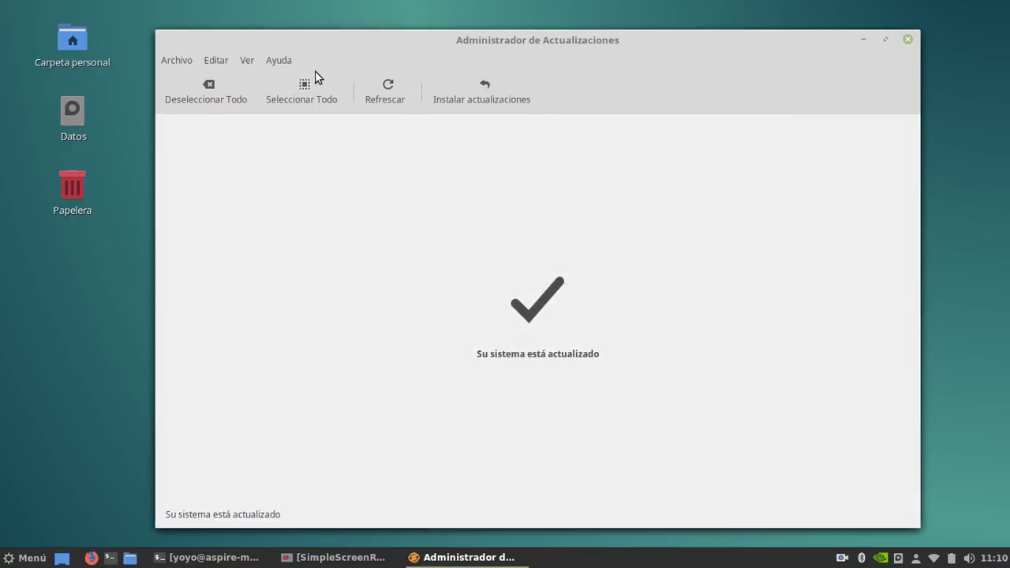
pyautogui.click(907, 39)
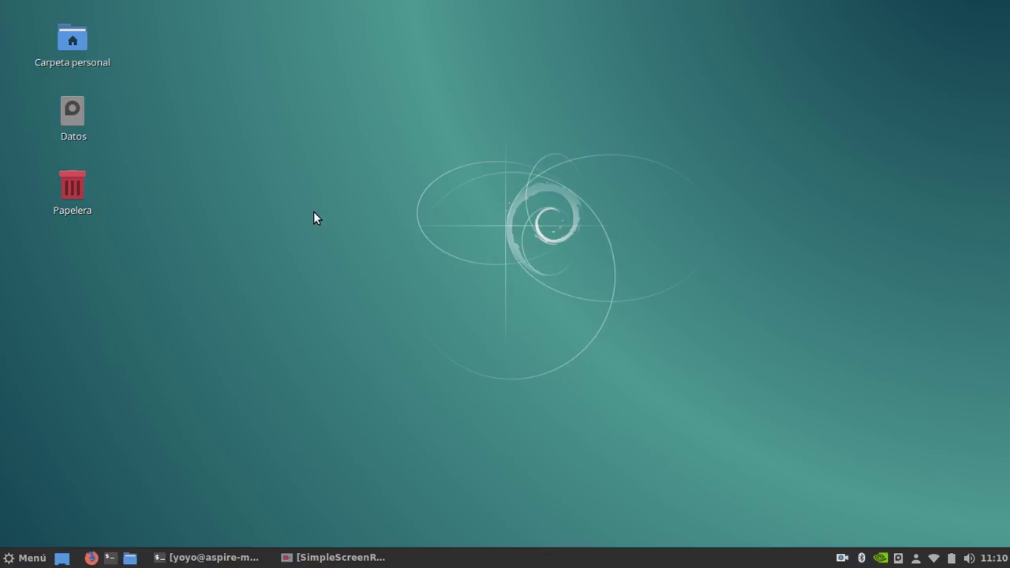
# Restore the terminal with the neofetch output and the SimpleScreenRecorder window, and arrange them side by side on the desktop.
pyautogui.click(207, 557)
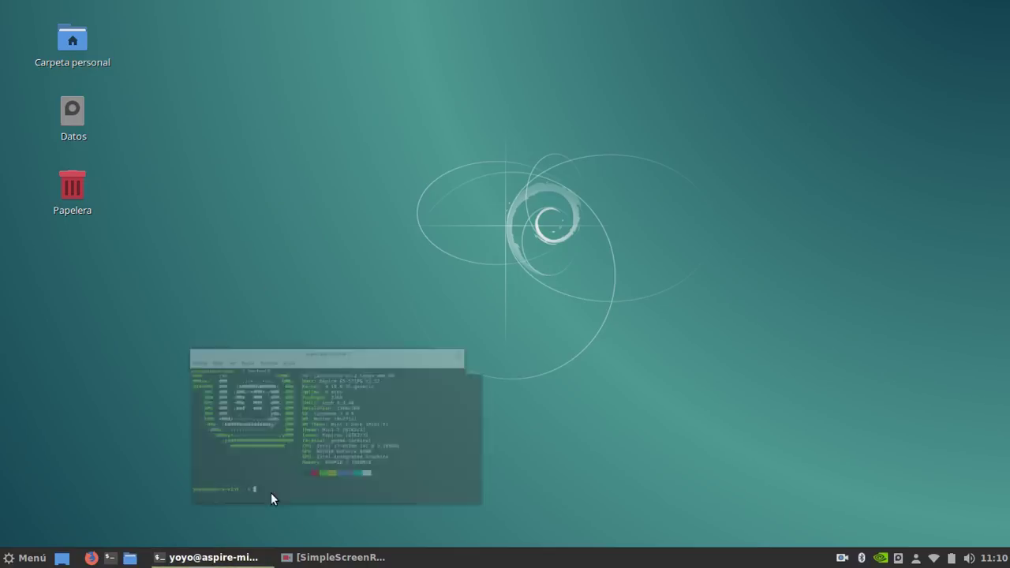
pyautogui.moveTo(554, 63); pyautogui.dragTo(340, 31)
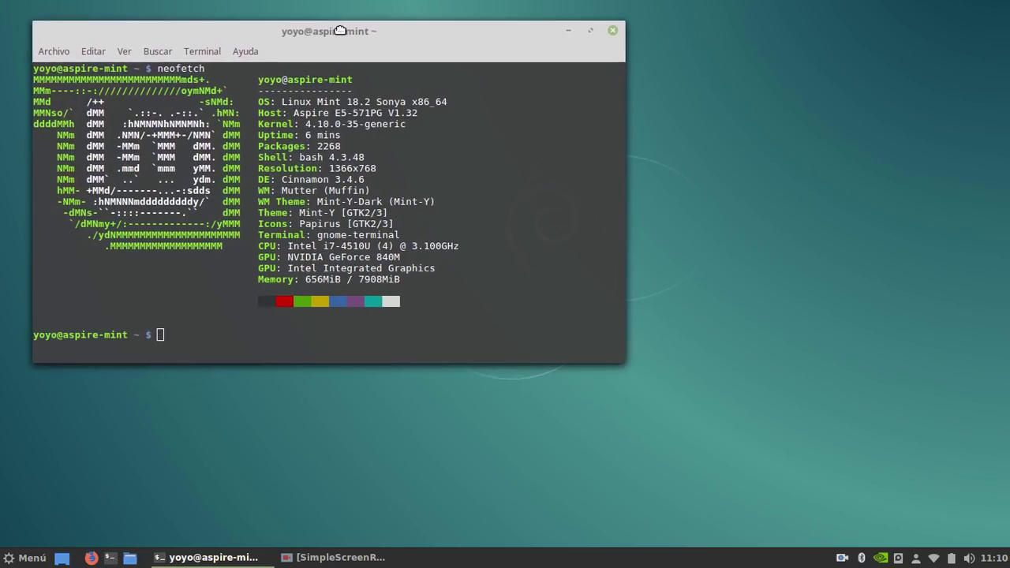
pyautogui.click(302, 557)
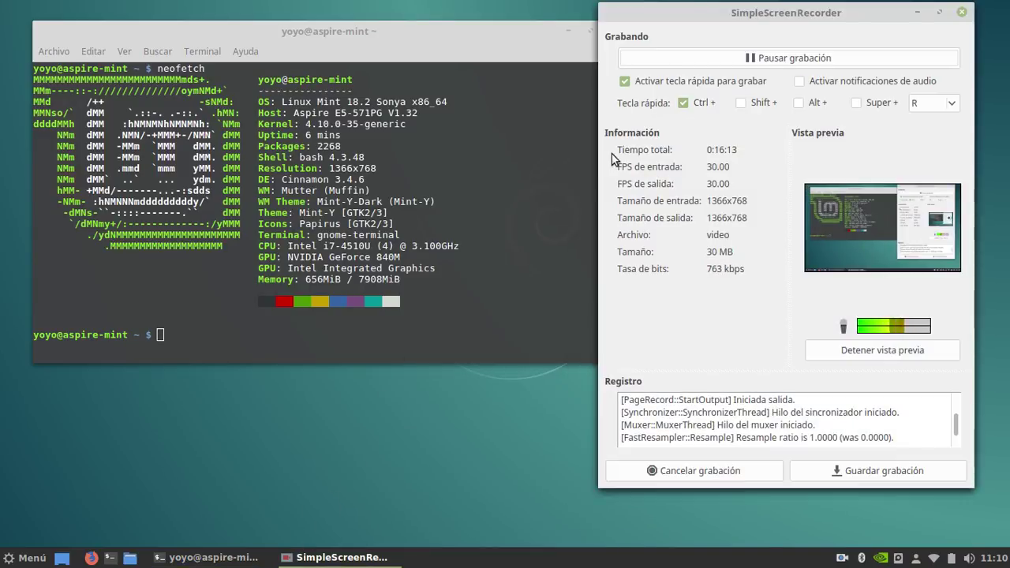
pyautogui.moveTo(773, 14); pyautogui.dragTo(740, 80)
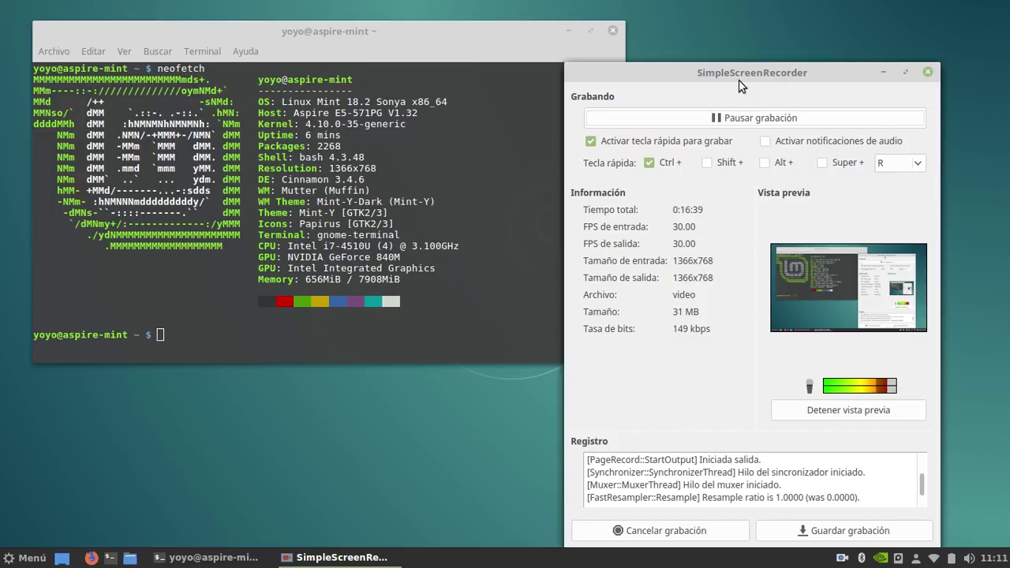
pyautogui.moveTo(745, 75); pyautogui.dragTo(747, 45)
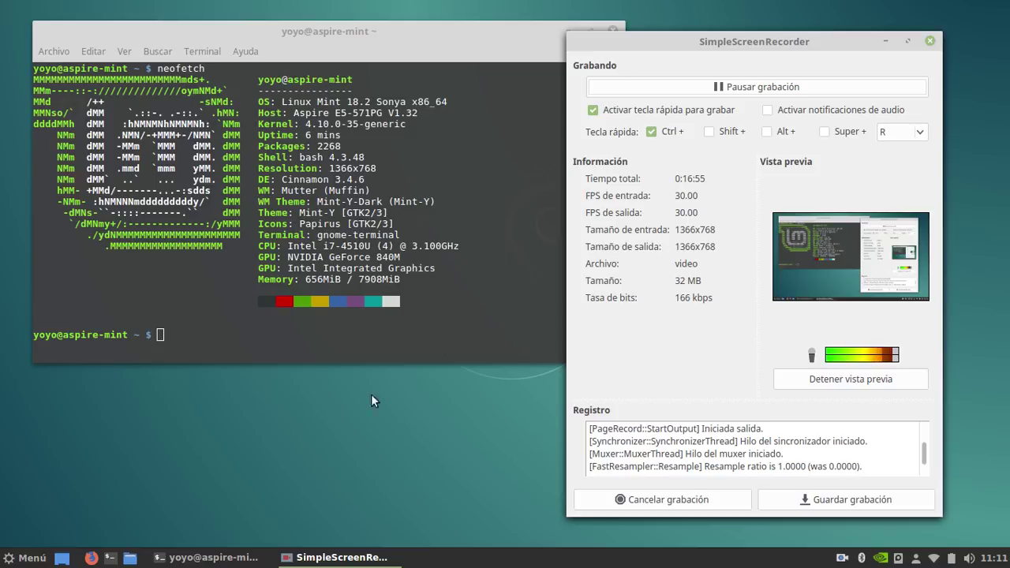
# Switch to Firefox and load the salmorejogeek.com website.
pyautogui.click(90, 558)
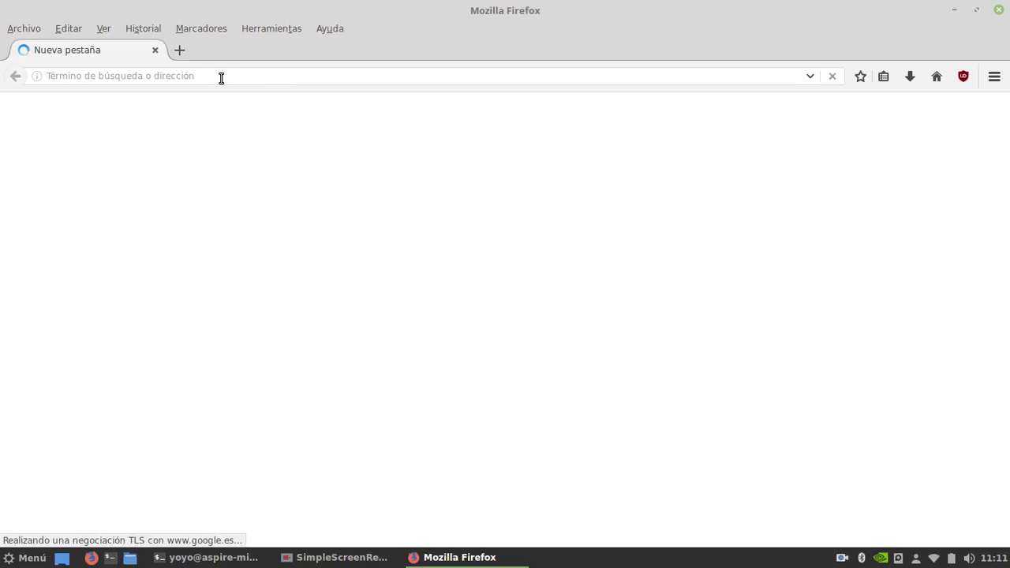
pyautogui.click(246, 73)
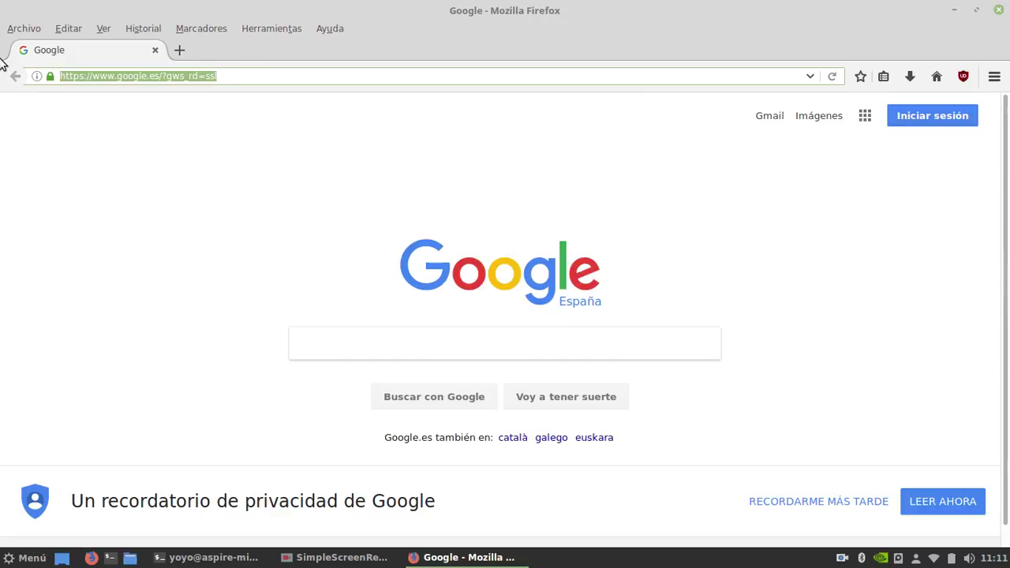
pyautogui.write('salmorejogeek.com/')
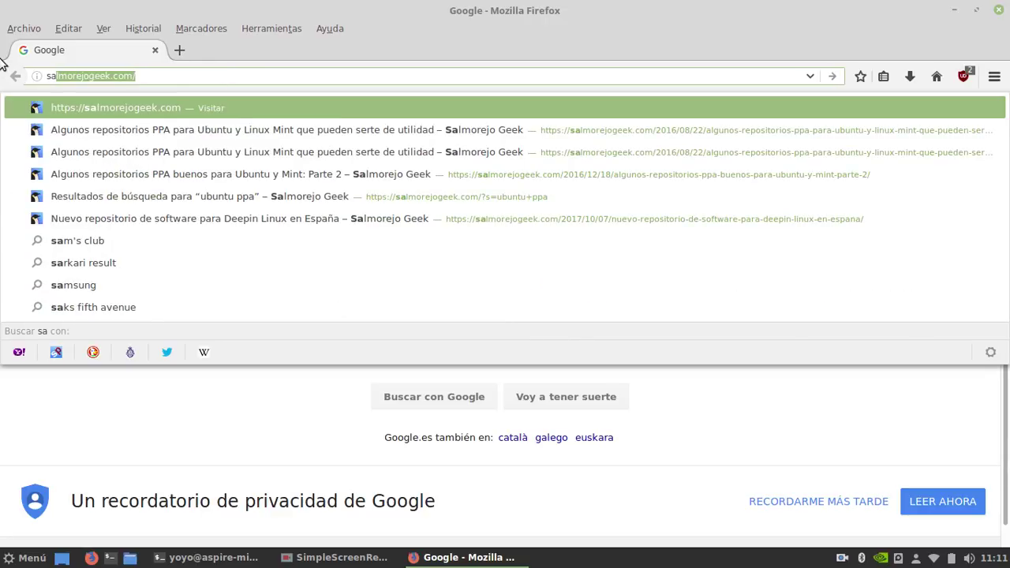
pyautogui.press('Return')
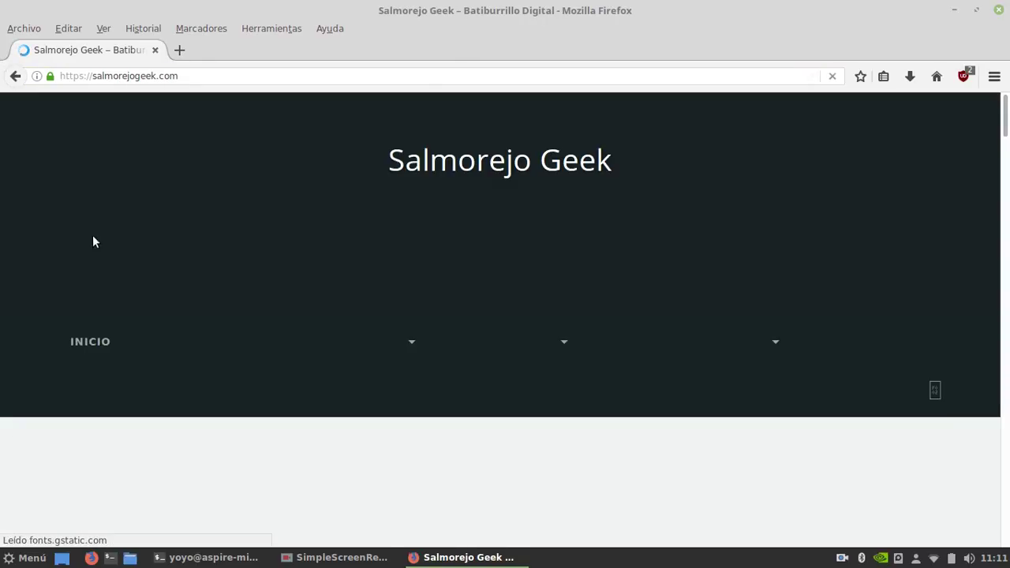
# Search the Salmorejo Geek site for "ubuntu ppa".
pyautogui.click(936, 393)
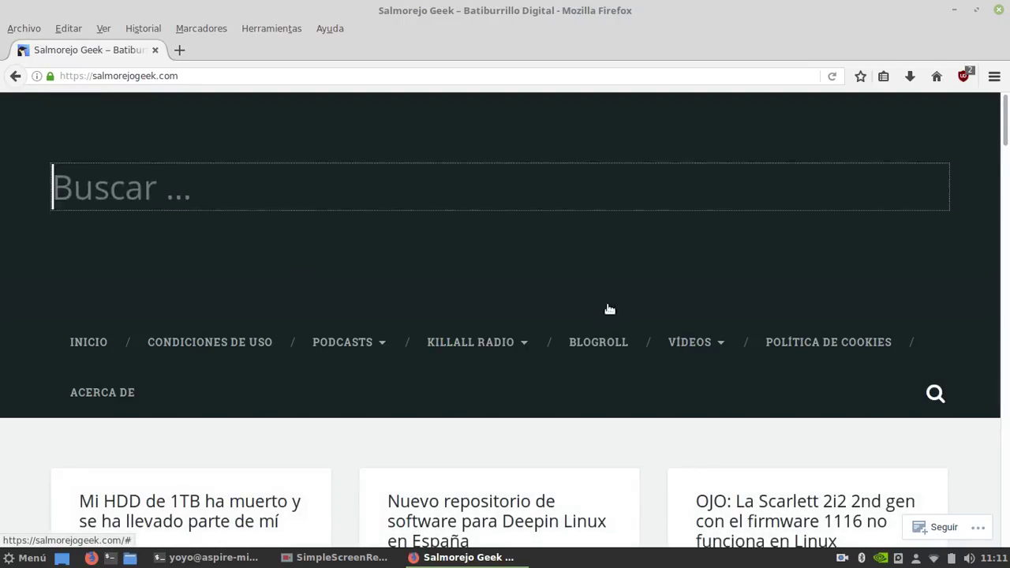
pyautogui.click(190, 212)
pyautogui.write('ubuntu ')
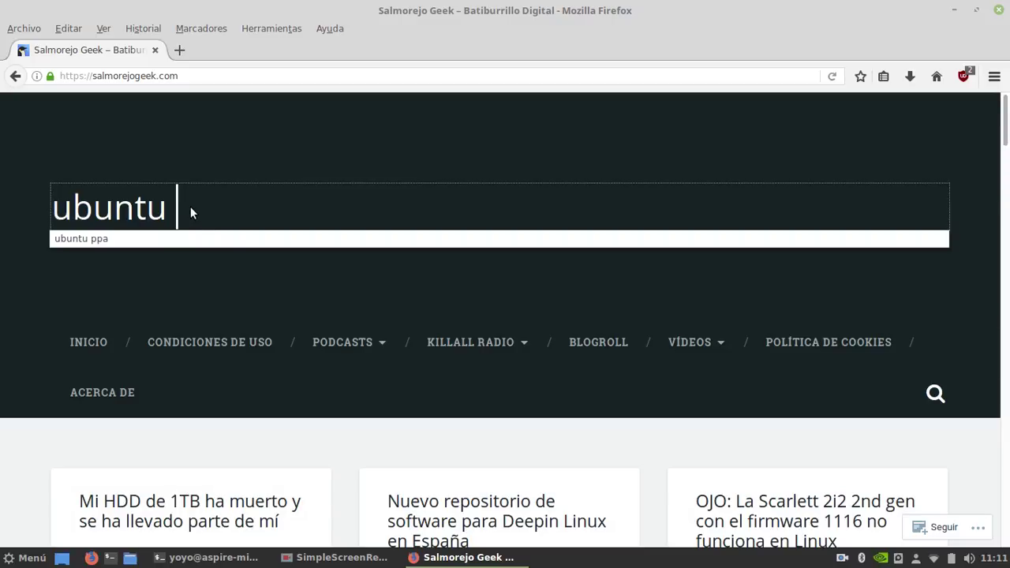
pyautogui.write('ppa')
pyautogui.press('Return')
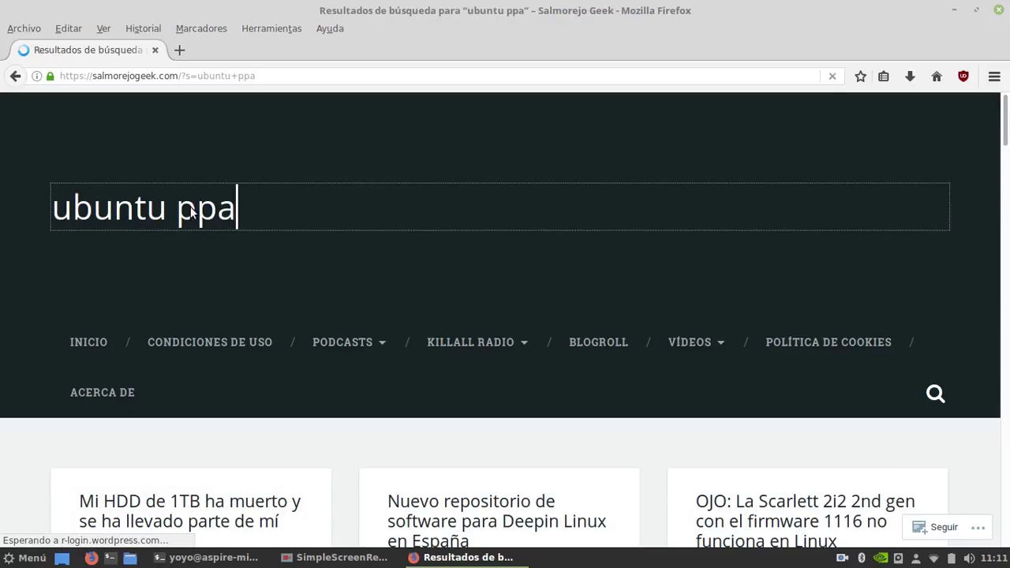
# Open the article "Algunos repositorios PPA buenos para Ubuntu y Mint: Parte 2" from the search results and minimise the browser.
pyautogui.scroll(-7, 313, 230)
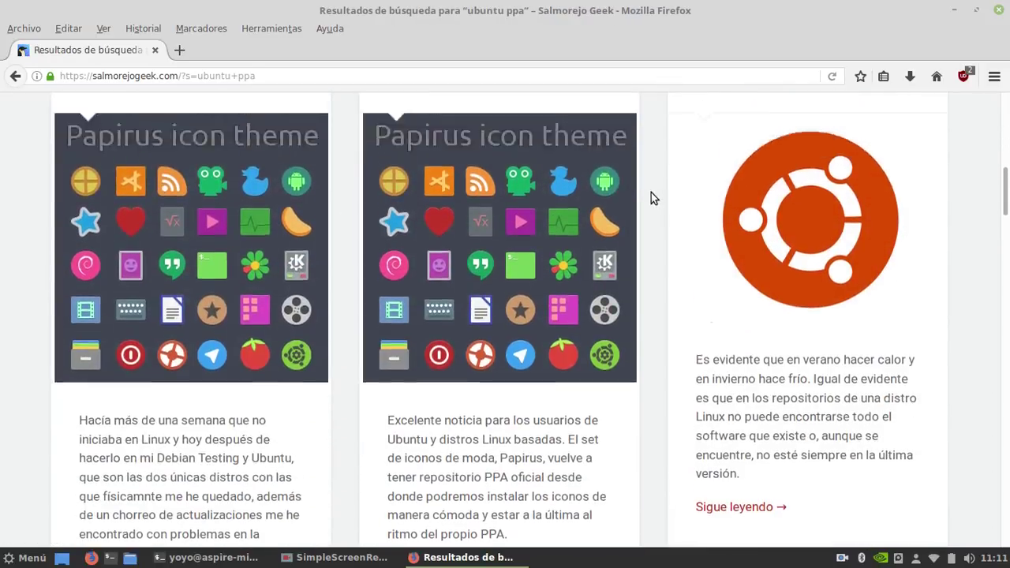
pyautogui.scroll(3, 816, 228)
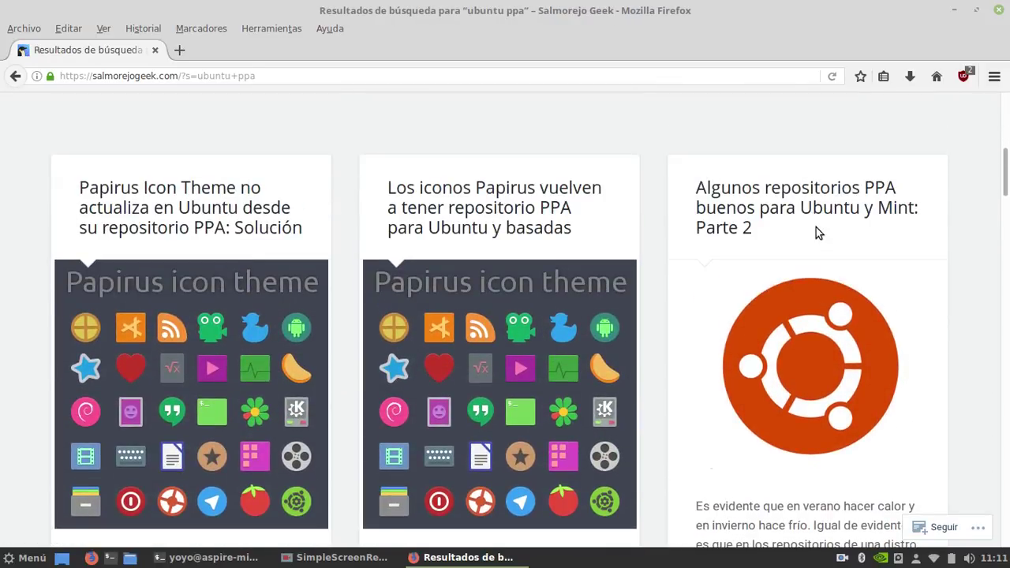
pyautogui.click(837, 369)
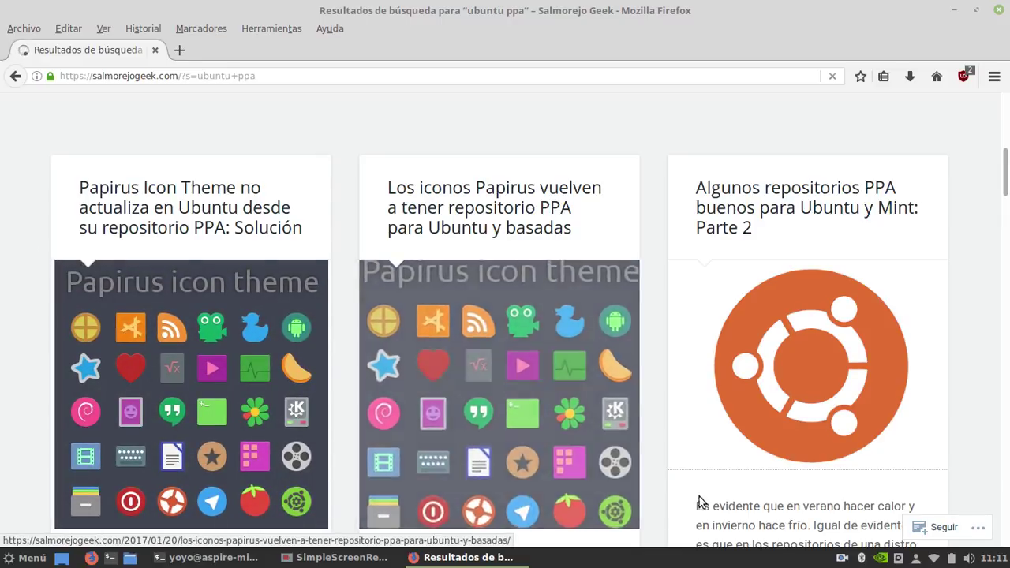
pyautogui.click(957, 12)
# Turn off Bluetooth in the system's hardware settings and close both the Bluetooth and Configuración del sistema windows.
pyautogui.click(21, 559)
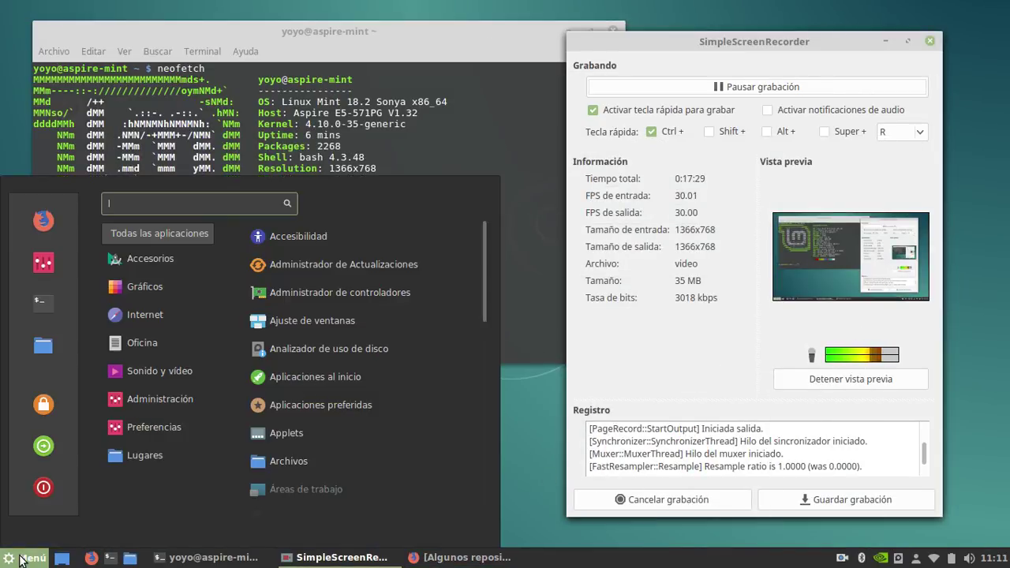
pyautogui.click(43, 263)
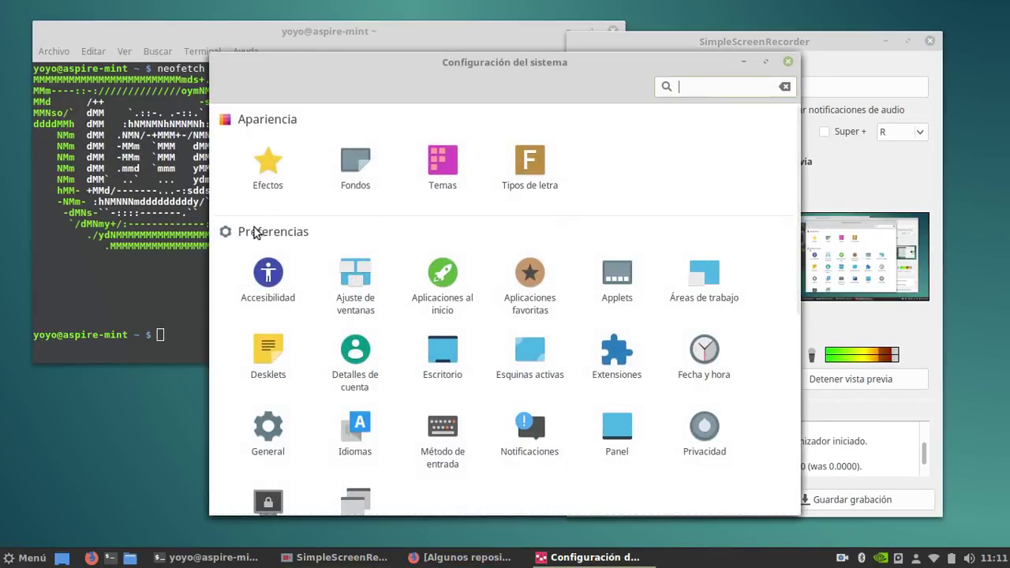
pyautogui.scroll(-5, 289, 349)
pyautogui.click(268, 251)
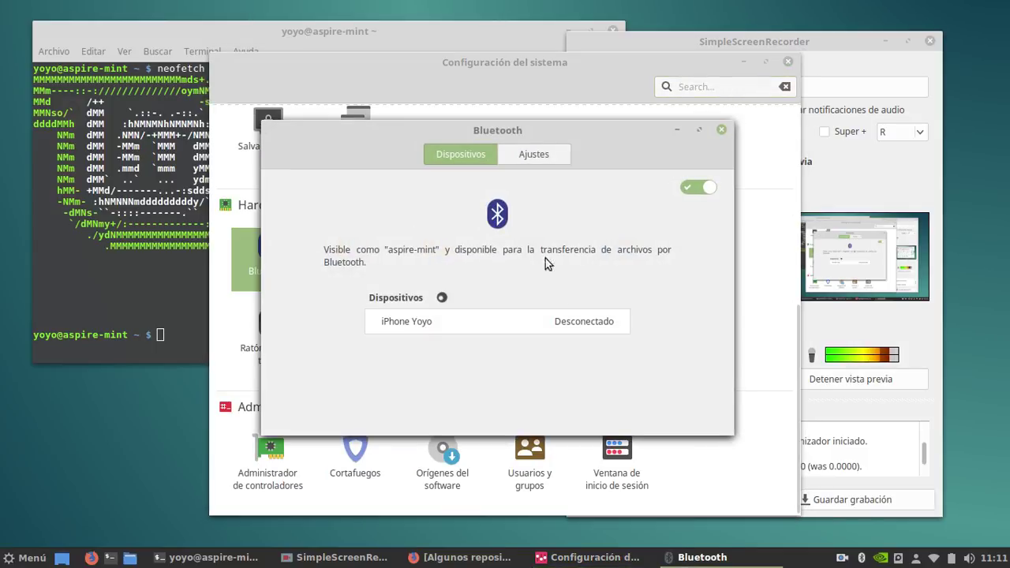
pyautogui.click(698, 189)
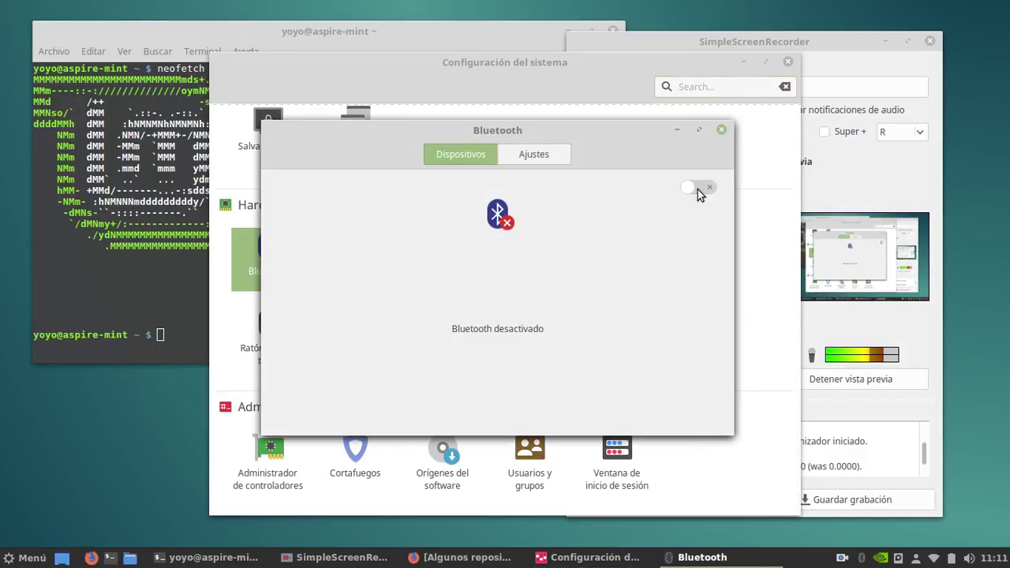
pyautogui.click(721, 131)
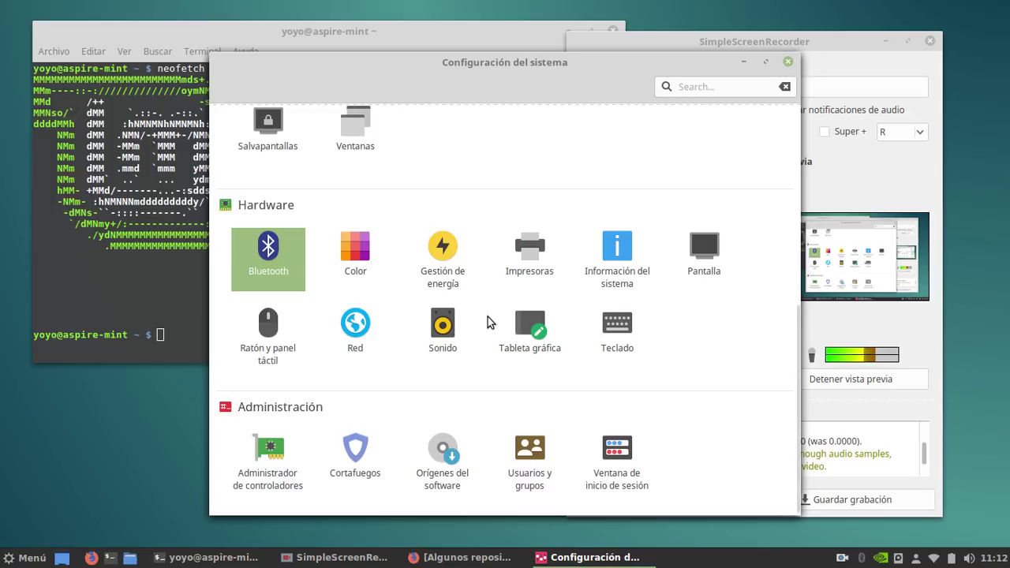
pyautogui.click(790, 60)
# Minimise the SimpleScreenRecorder and terminal windows and bring Firefox back with the PPA article.
pyautogui.click(886, 42)
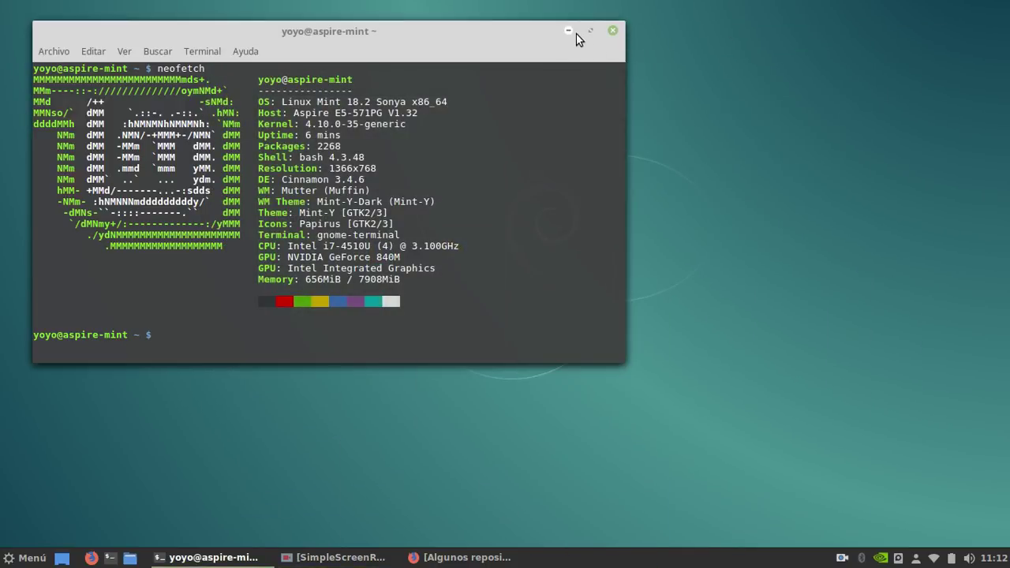
pyautogui.click(569, 31)
pyautogui.click(462, 557)
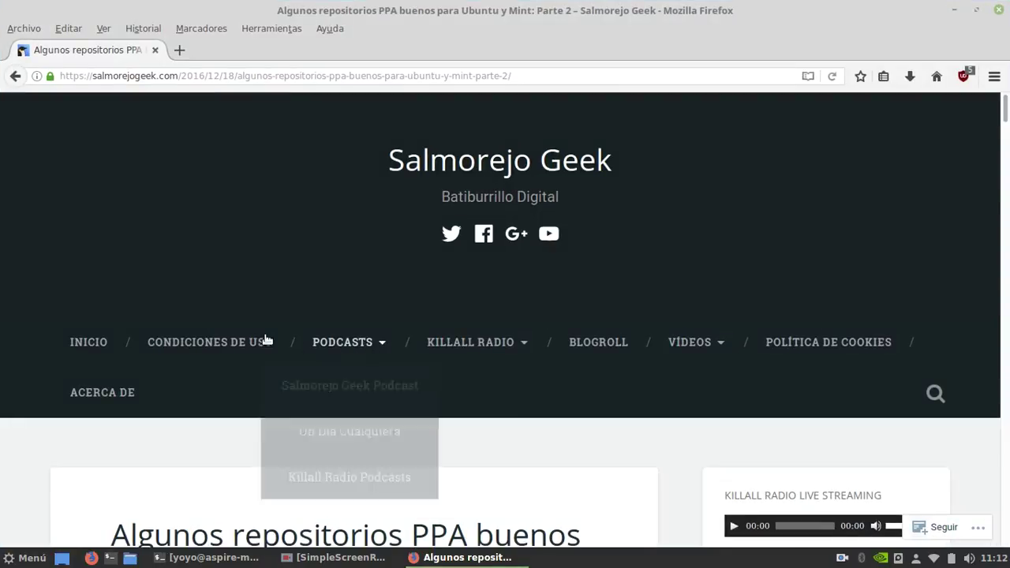
# Examine the article's PPA sections for Audacious, Color Emoji Fonts, Paper and Neofetch, down to the related posts.
pyautogui.scroll(-3, 218, 323)
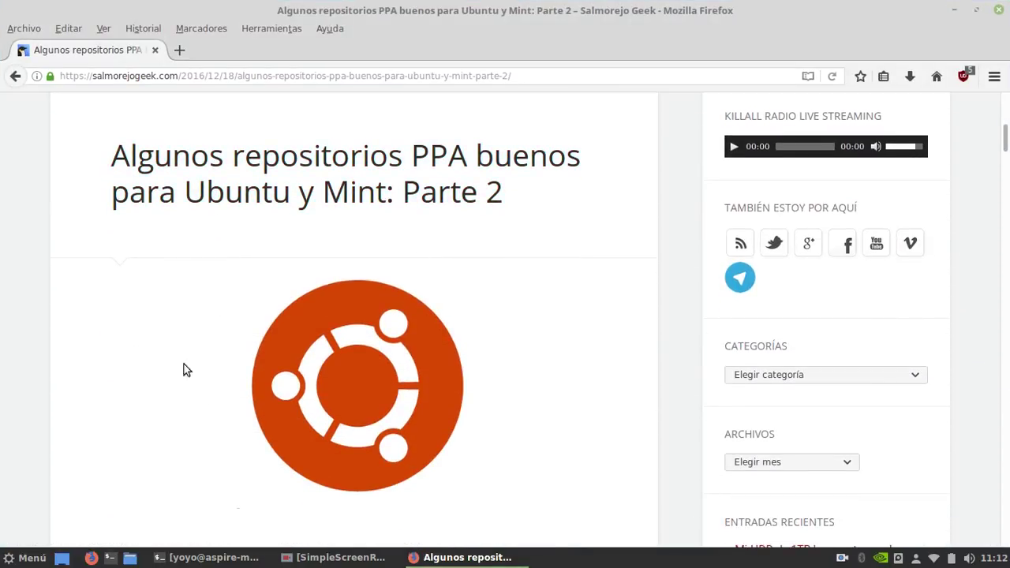
pyautogui.scroll(-3, 221, 379)
pyautogui.scroll(-10, 226, 387)
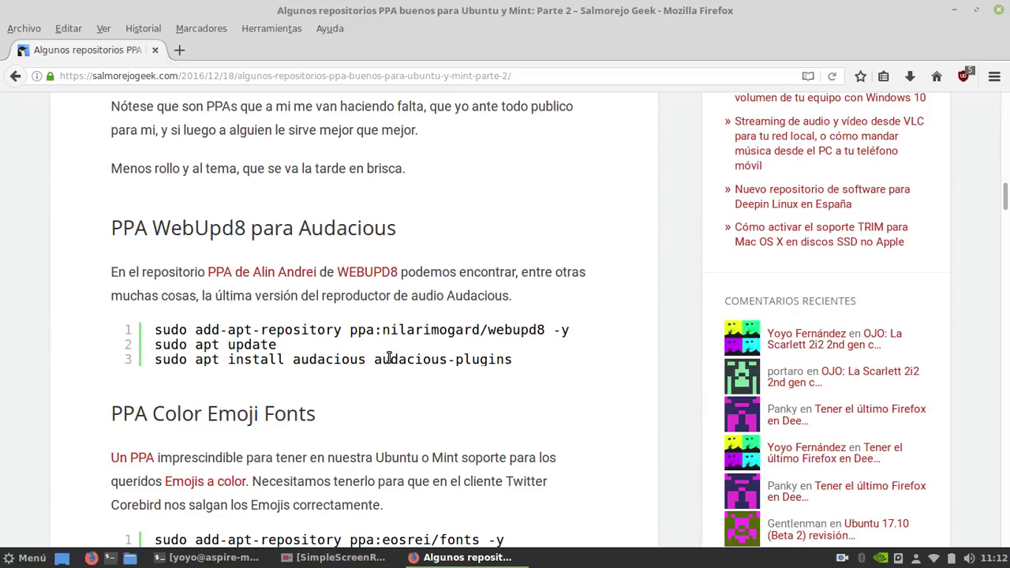
pyautogui.scroll(-3, 389, 357)
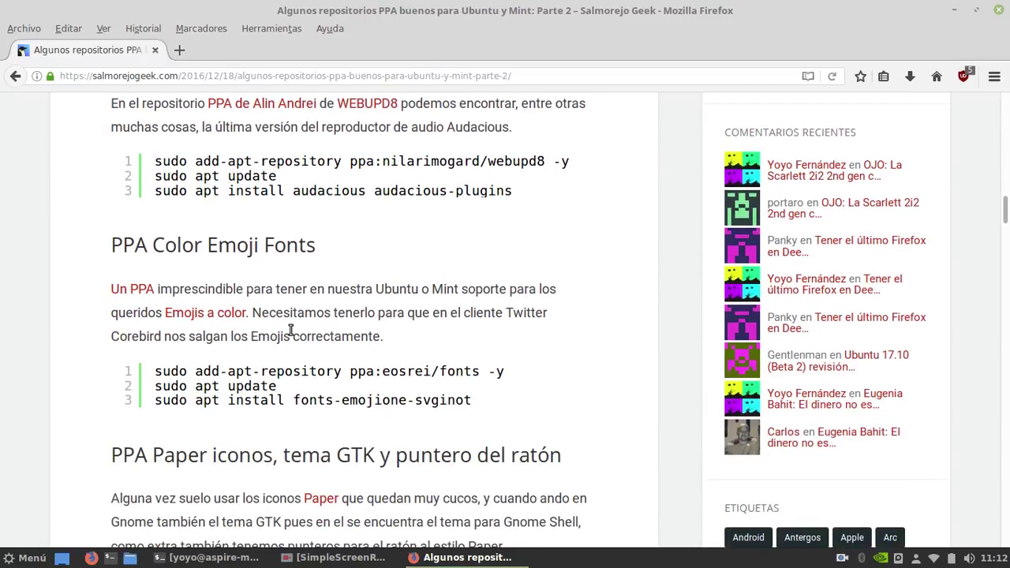
pyautogui.scroll(-2, 35, 347)
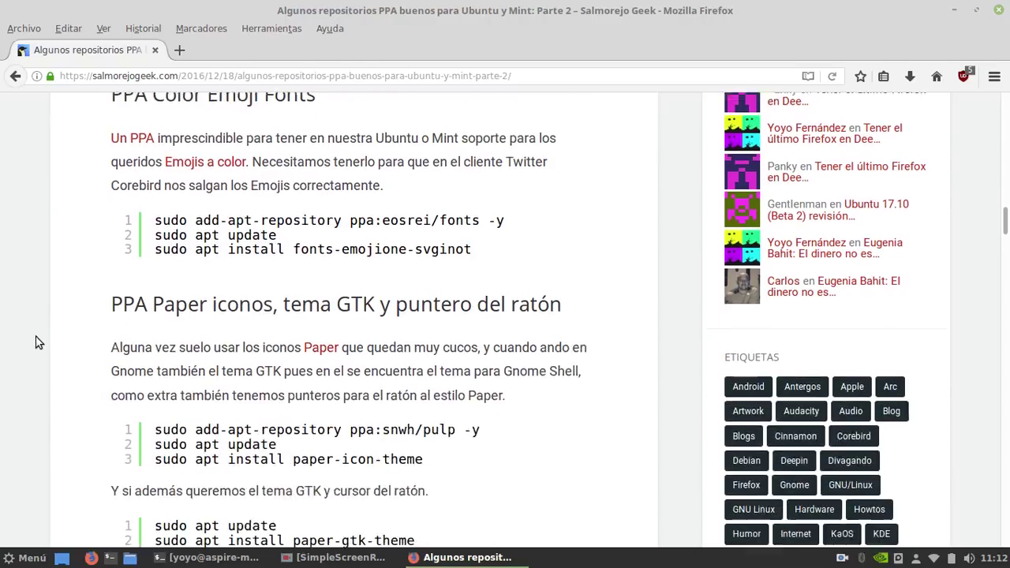
pyautogui.scroll(-5, 61, 310)
pyautogui.scroll(-3, 62, 309)
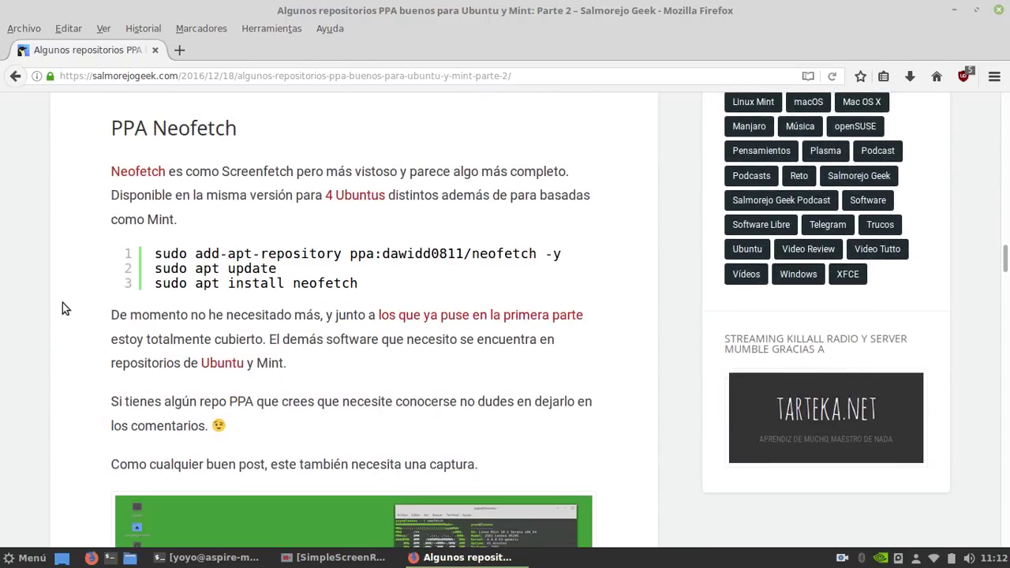
pyautogui.scroll(-15, 420, 291)
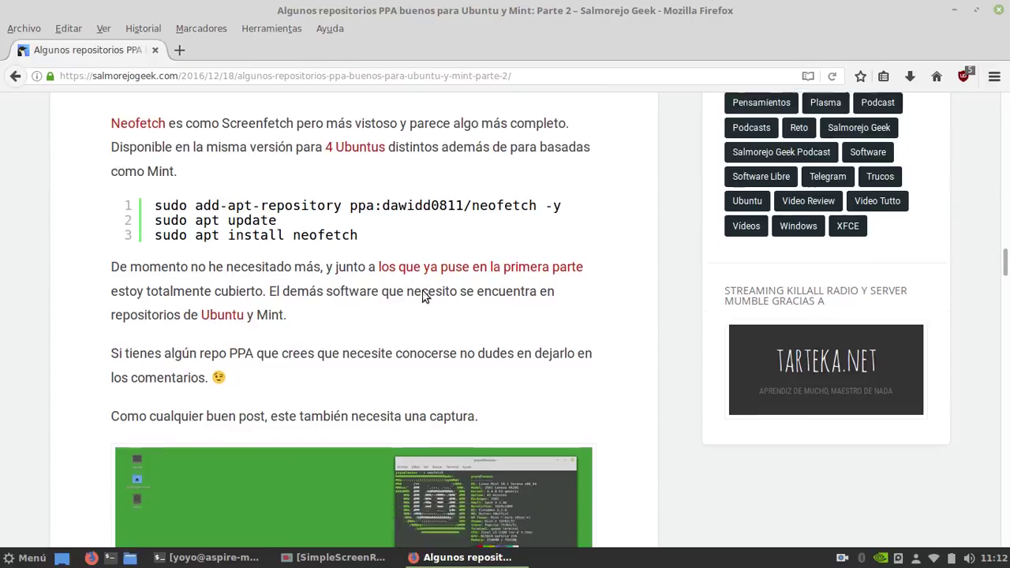
pyautogui.scroll(-1, 420, 291)
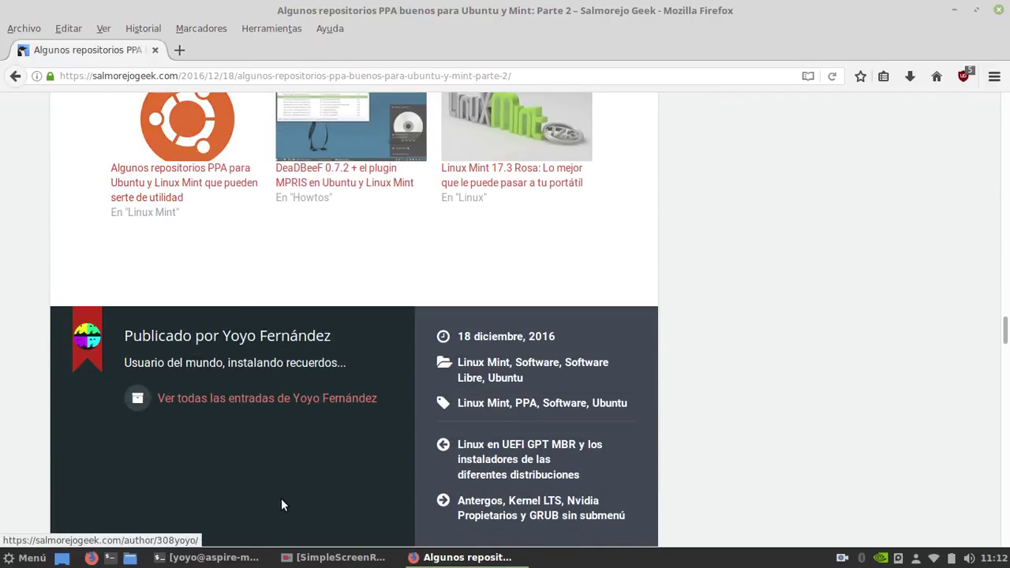
# Open the related article "Algunos repositorios PPA para Ubuntu y Linux Mint que pueden serte de utilidad" and examine its PPA sections down to PPA Extras.
pyautogui.click(190, 131)
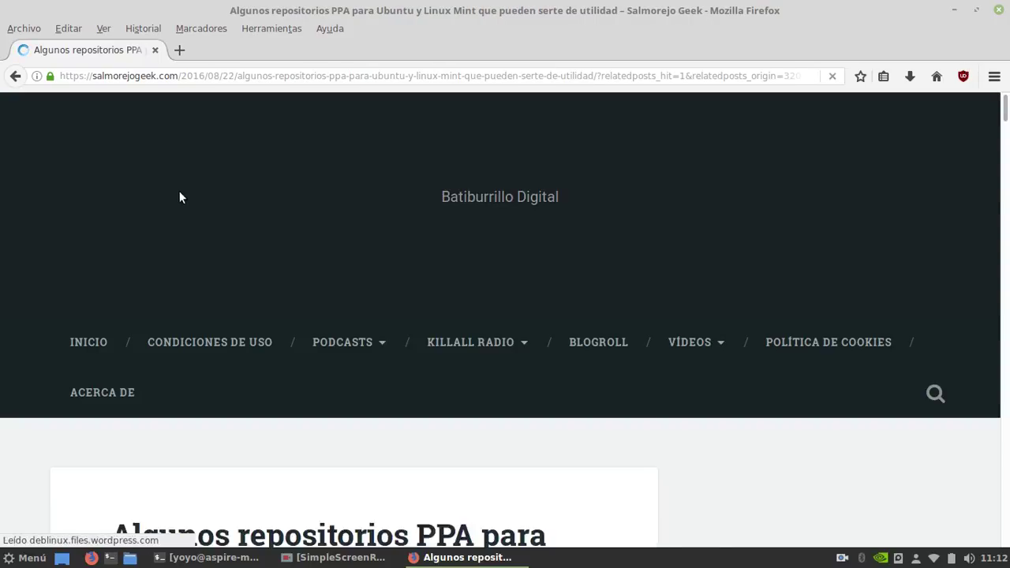
pyautogui.scroll(-10, 150, 237)
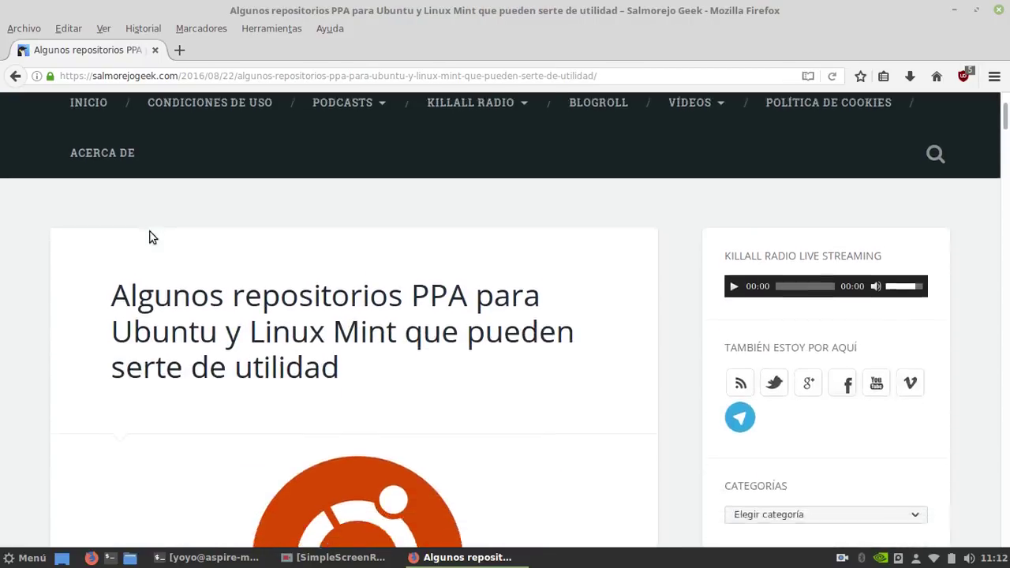
pyautogui.scroll(-5, 134, 253)
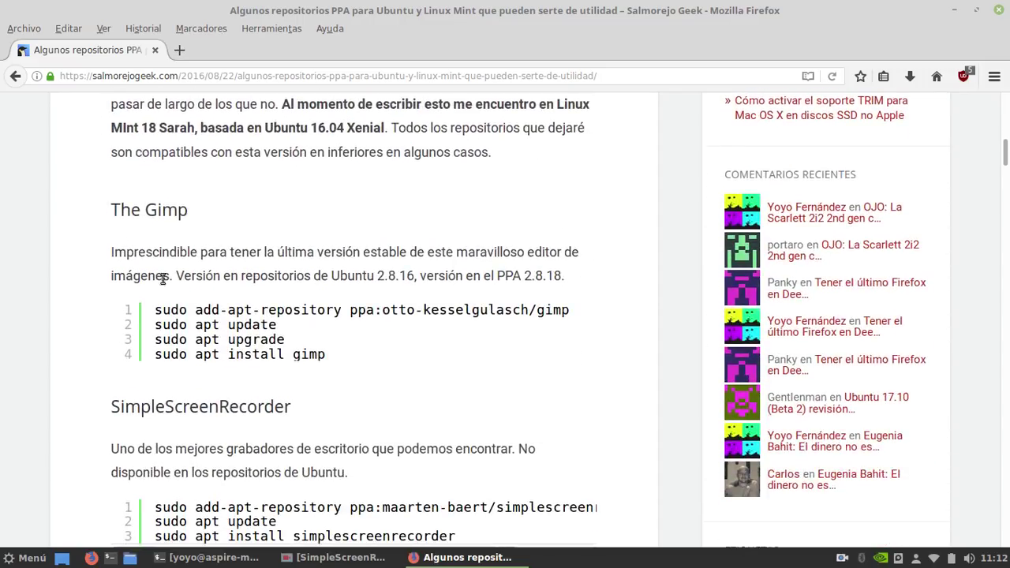
pyautogui.scroll(-4, 75, 296)
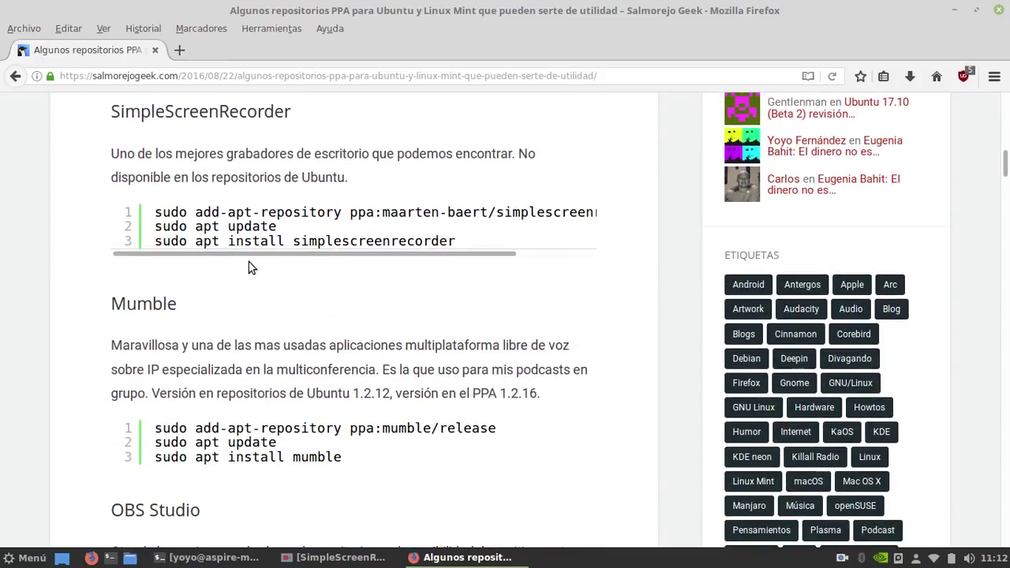
pyautogui.scroll(-5, 87, 255)
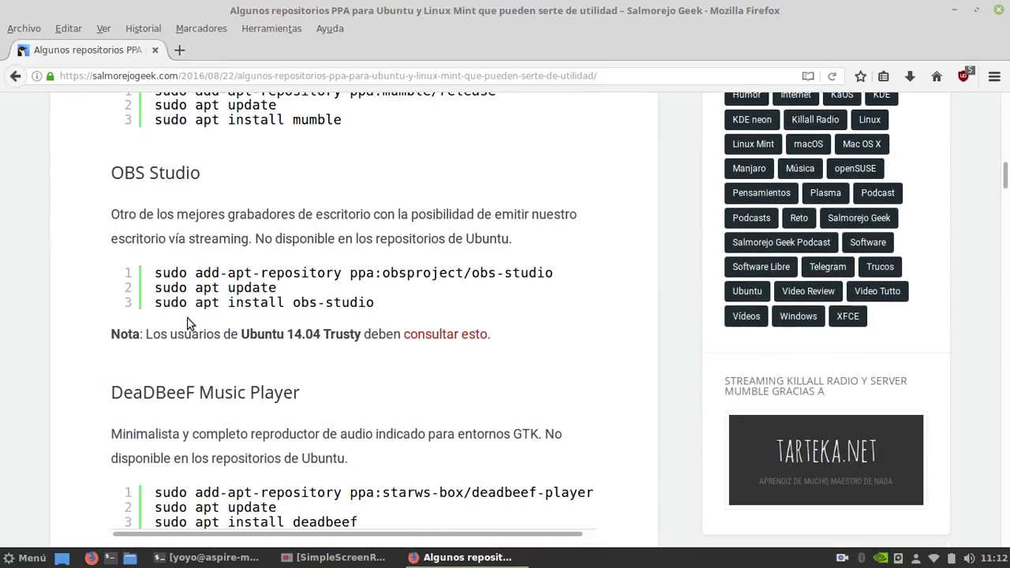
pyautogui.scroll(-5, 261, 314)
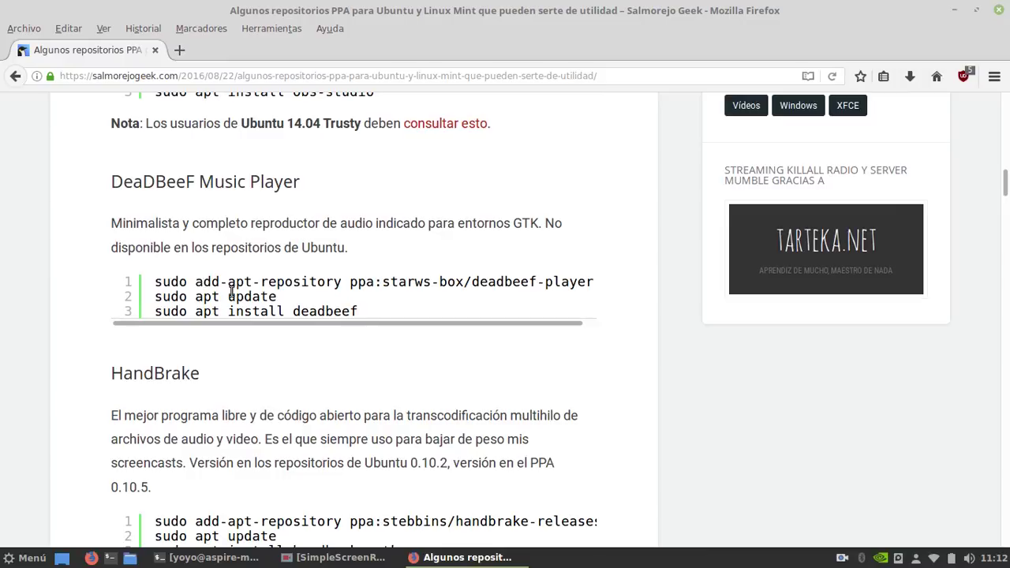
pyautogui.scroll(-5, 237, 290)
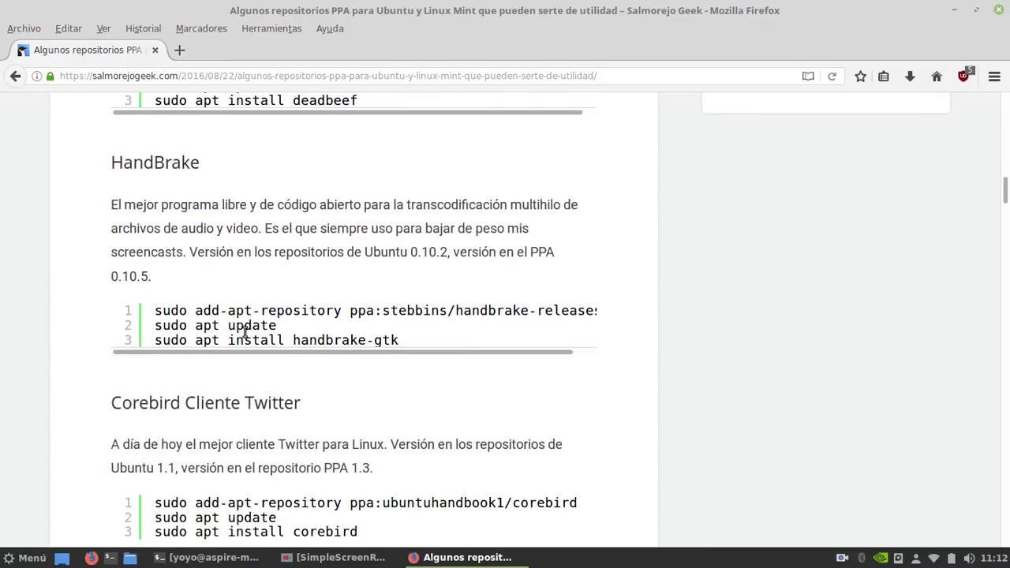
pyautogui.scroll(-5, 245, 333)
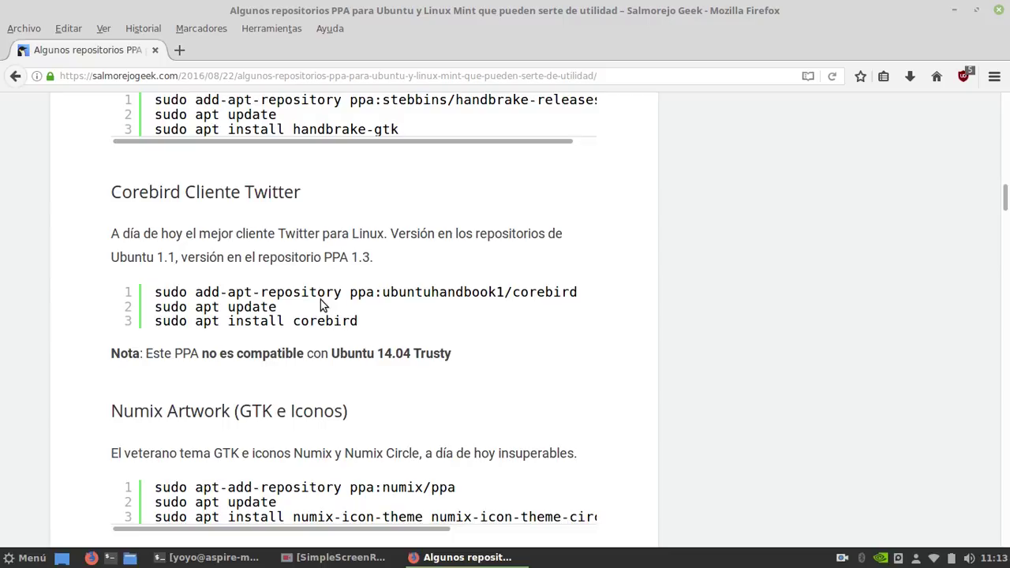
pyautogui.scroll(-4, 316, 296)
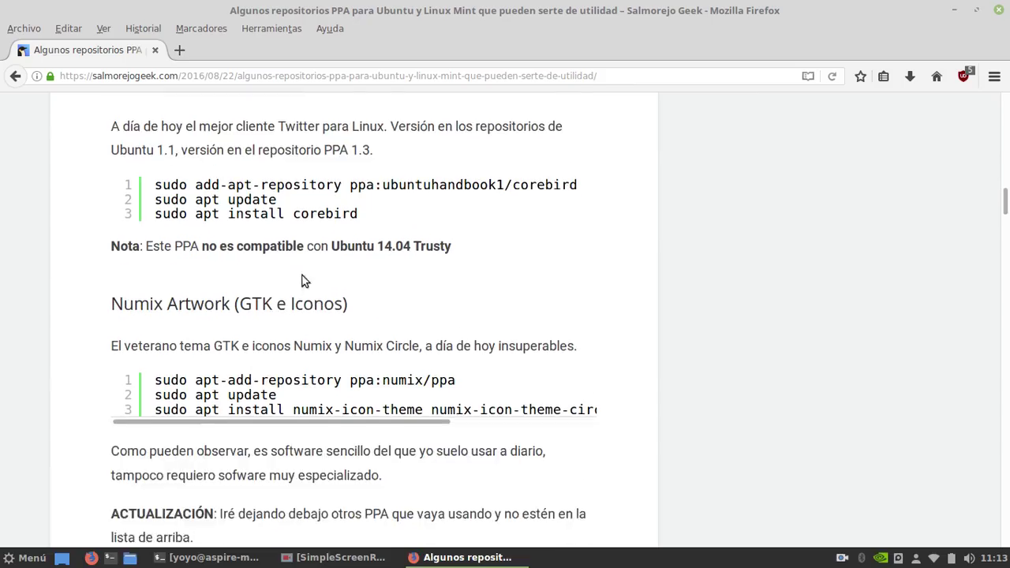
pyautogui.scroll(-7, 210, 224)
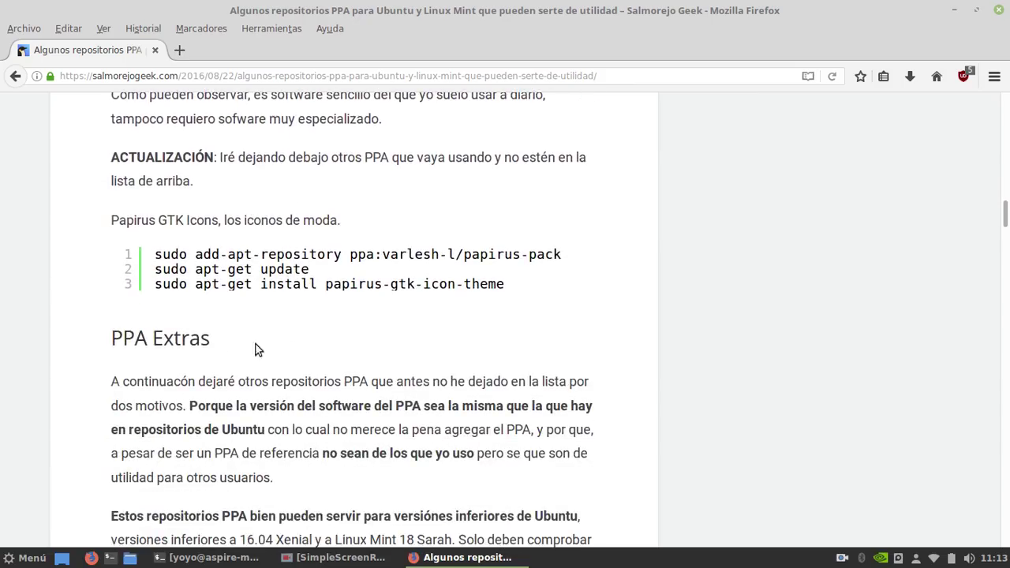
pyautogui.scroll(-3, 480, 278)
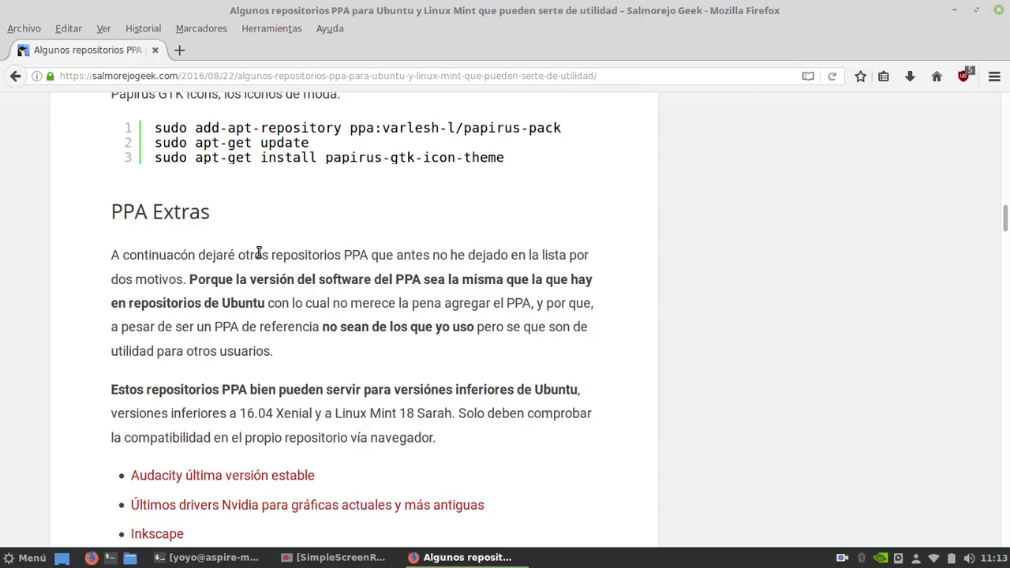
pyautogui.scroll(-3, 259, 255)
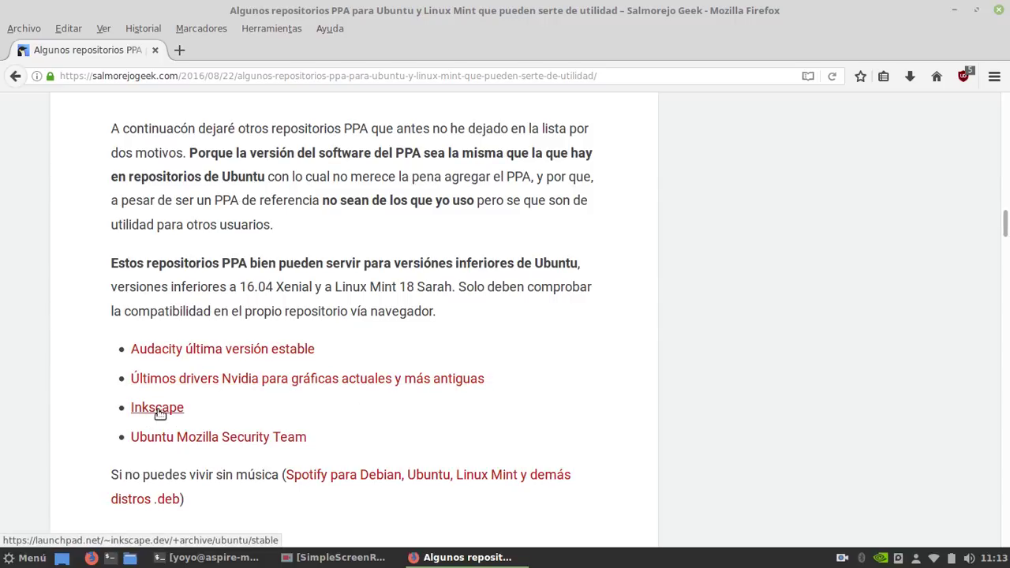
# Search the Salmorejo Geek blog for "papirus".
pyautogui.scroll(20, 161, 412)
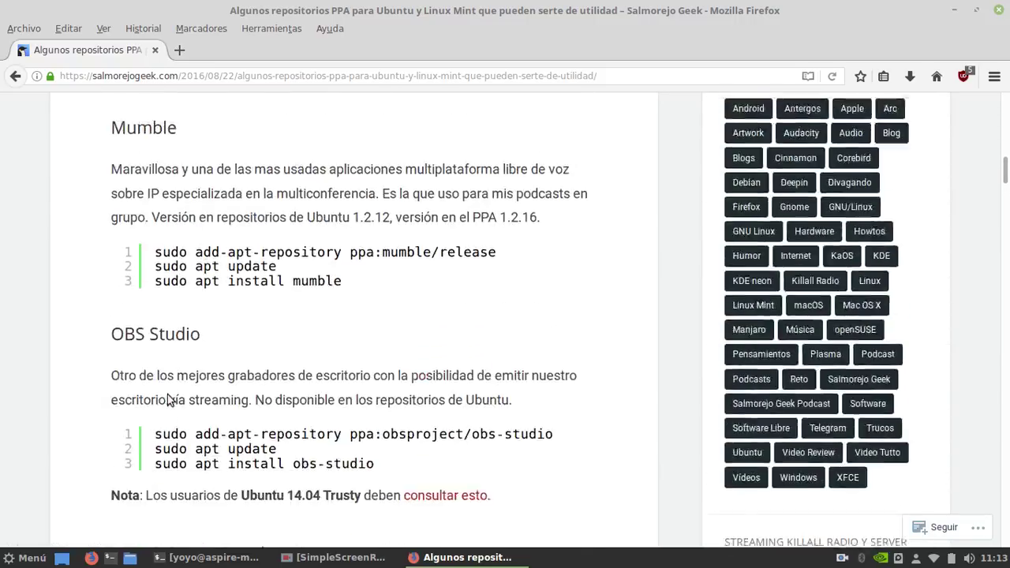
pyautogui.scroll(10, 150, 418)
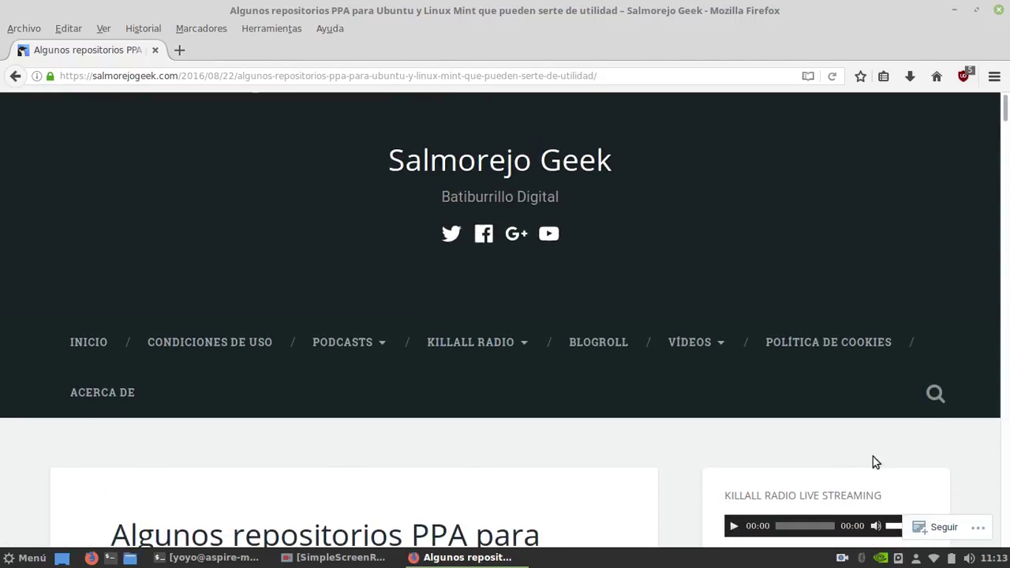
pyautogui.click(934, 395)
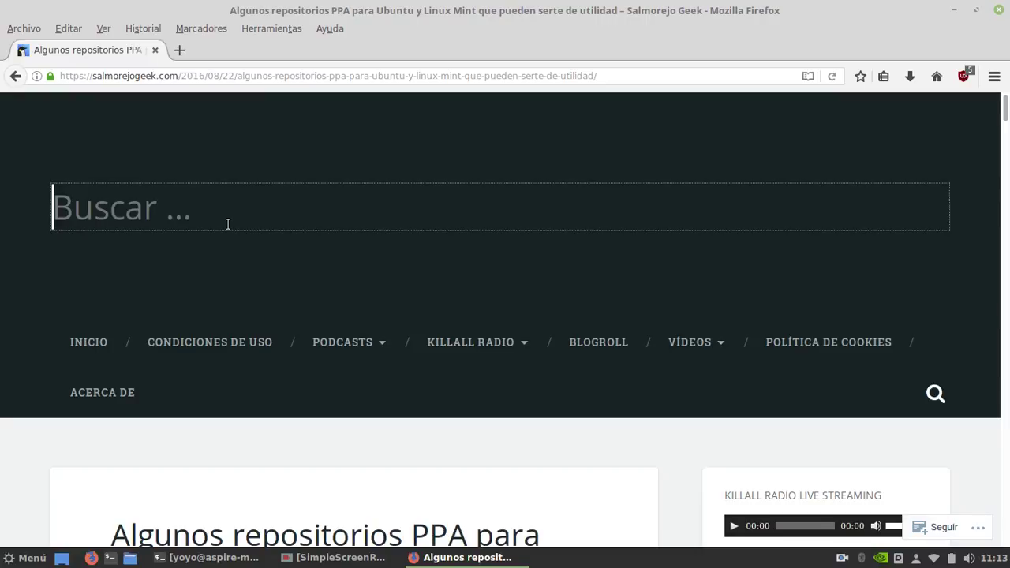
pyautogui.write('pa')
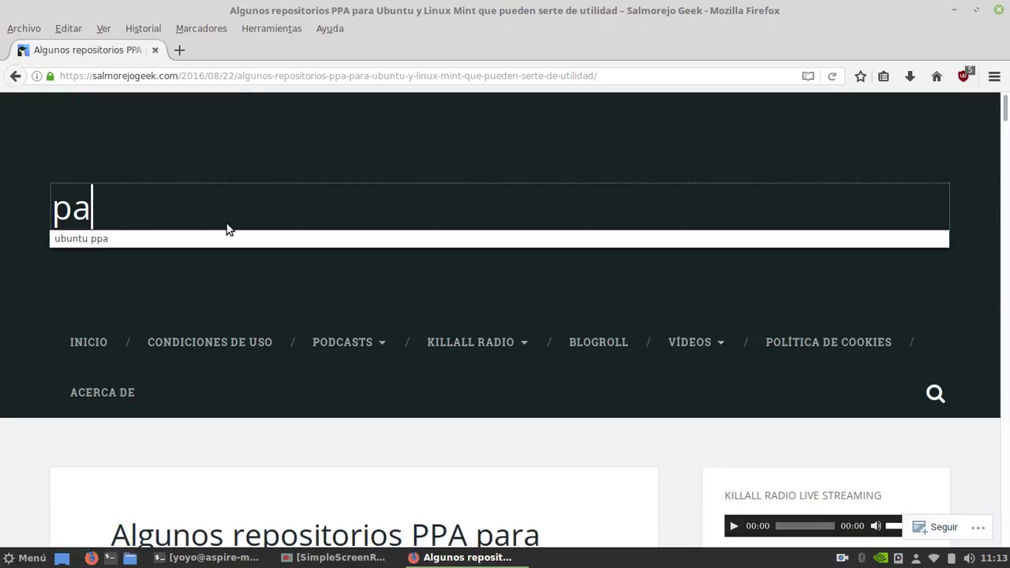
pyautogui.write('pirus')
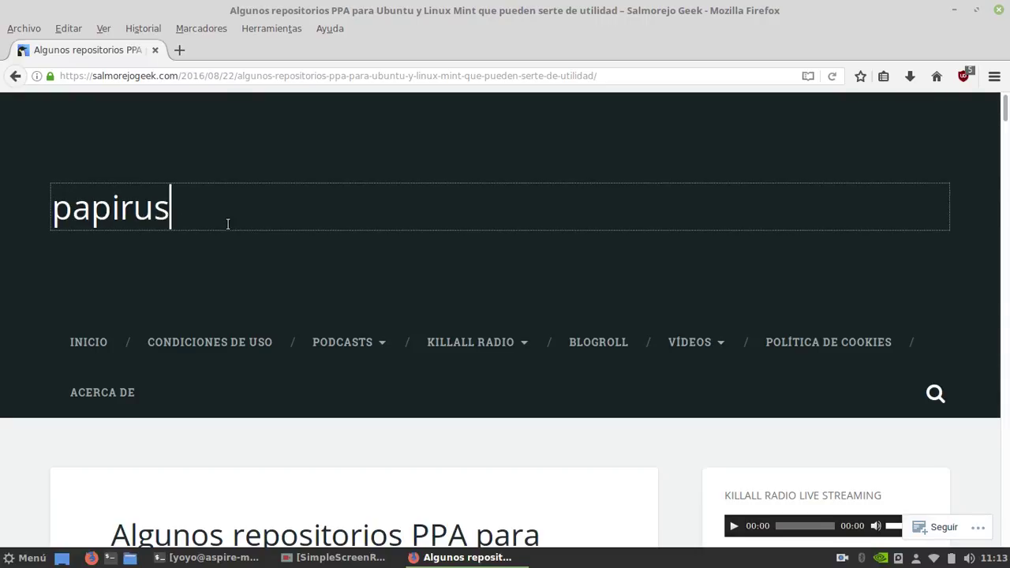
pyautogui.press('Return')
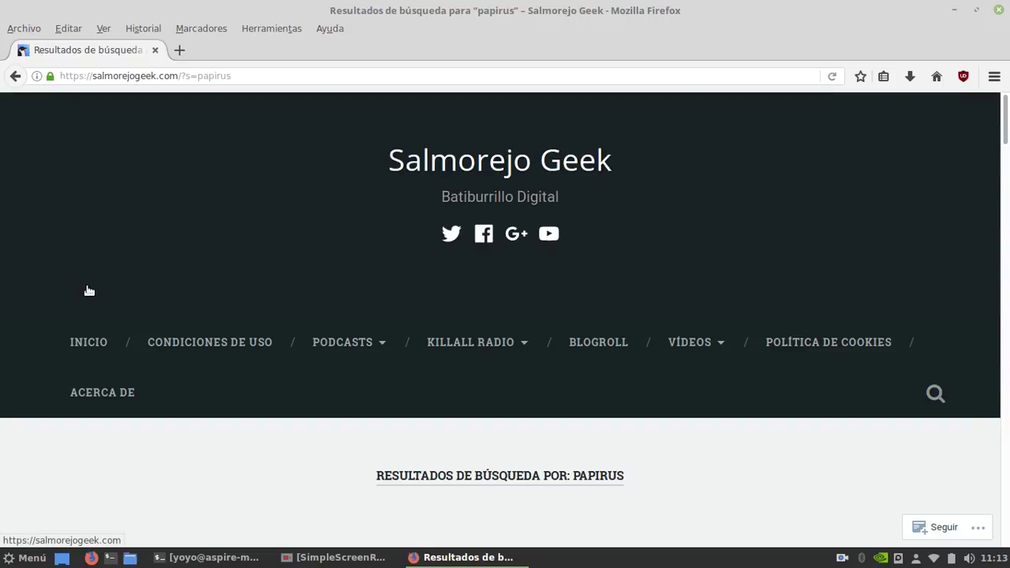
# Open the article "Los iconos Papirus vuelven a tener repositorio PPA para Ubuntu y basadas" and examine it down to the installation commands.
pyautogui.scroll(-5, 86, 289)
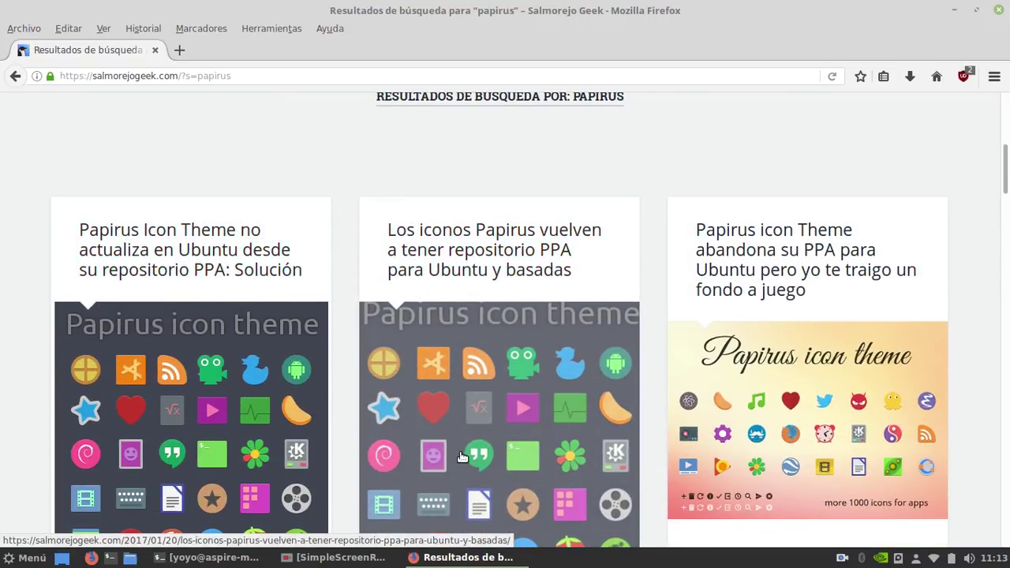
pyautogui.click(476, 406)
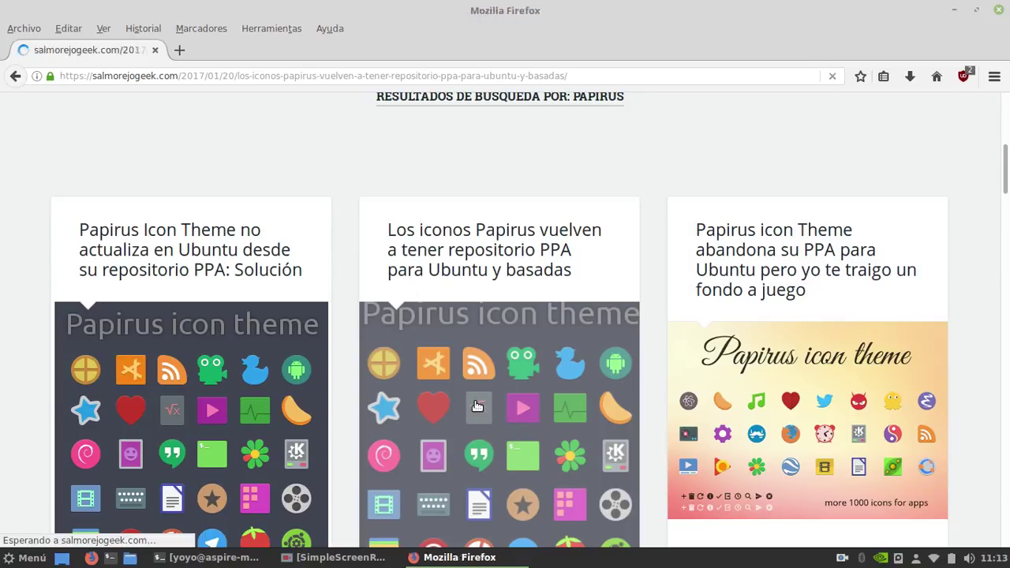
pyautogui.scroll(-5, 117, 260)
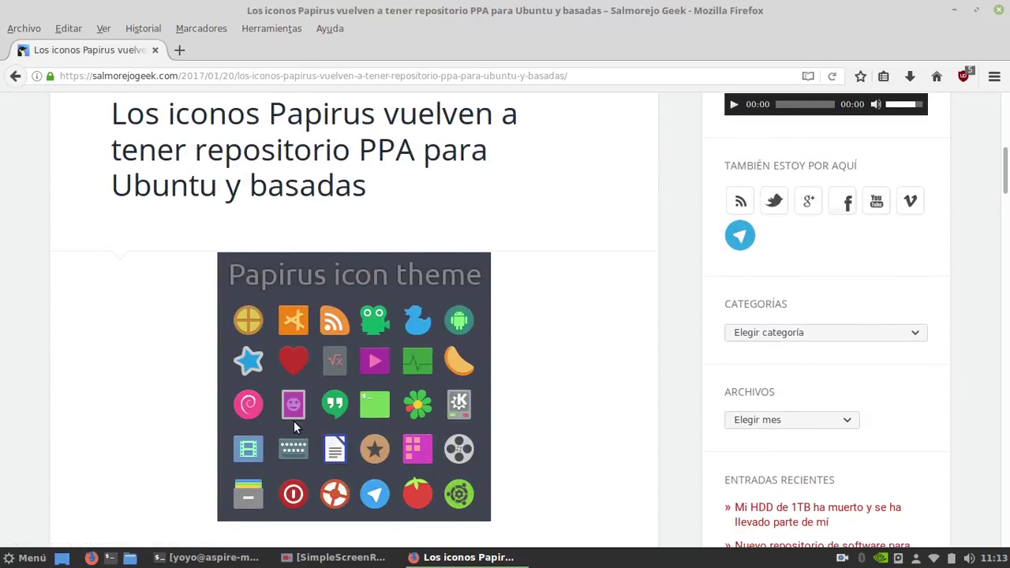
pyautogui.scroll(-4, 293, 405)
pyautogui.scroll(-4, 270, 386)
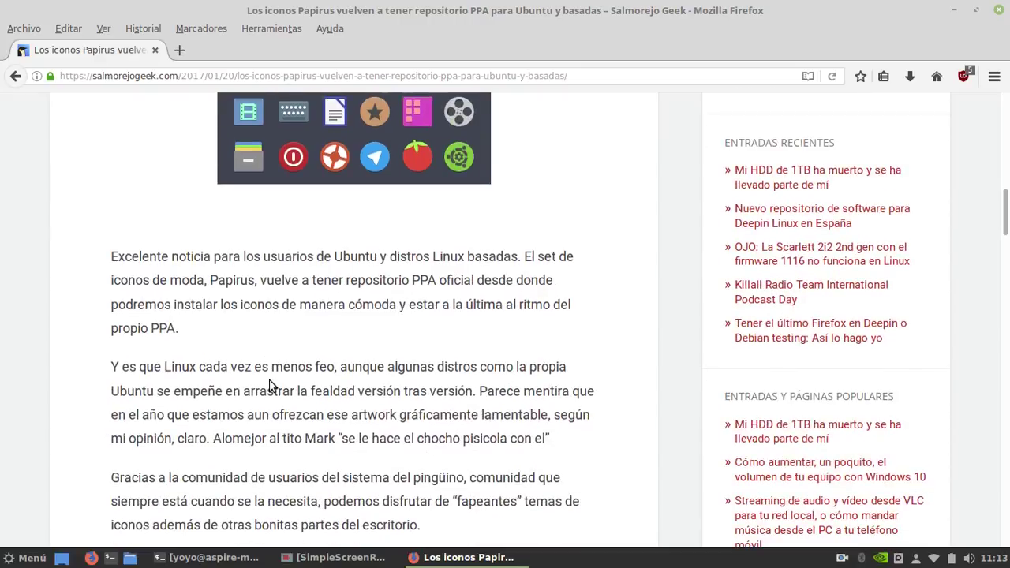
pyautogui.scroll(-8, 288, 366)
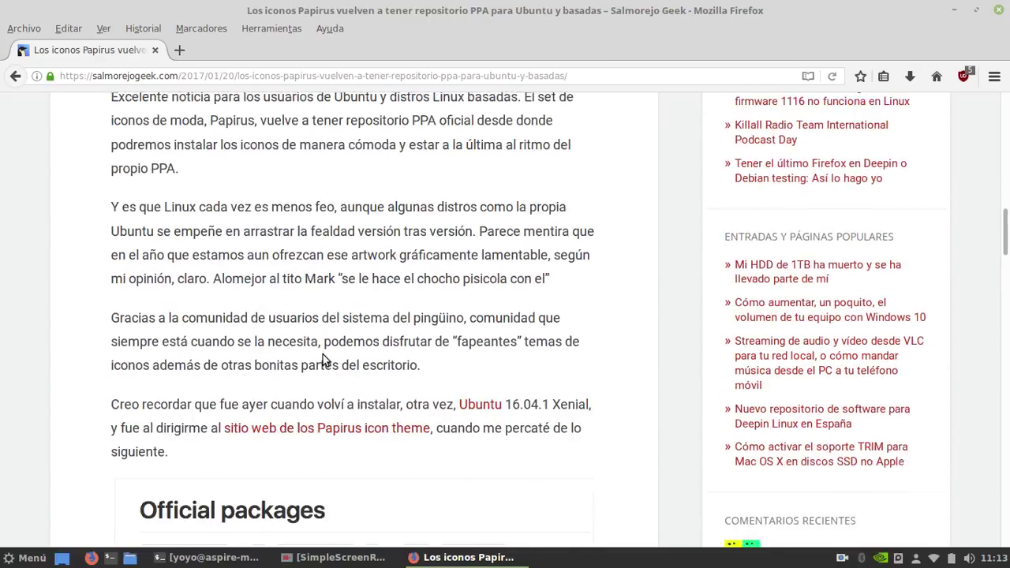
pyautogui.scroll(-4, 398, 286)
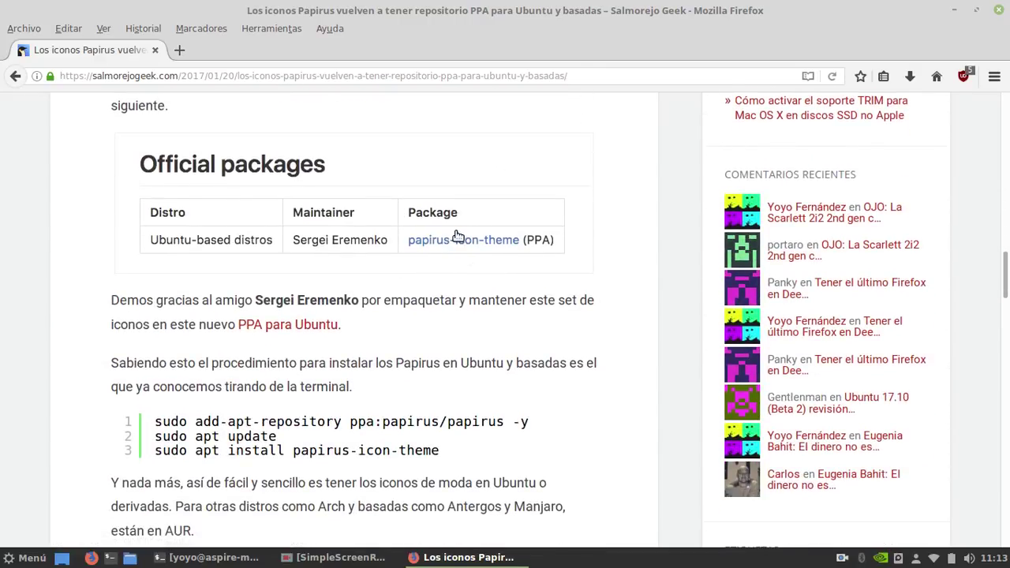
pyautogui.scroll(-3, 455, 237)
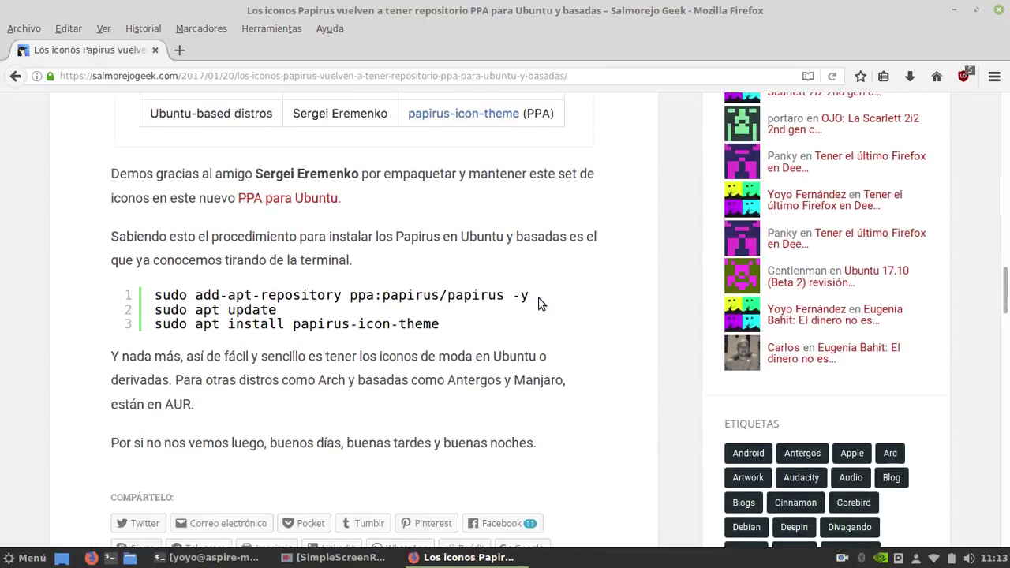
# Minimise Firefox and view the available icon themes in the system's Temas settings, closing the window without choosing another theme.
pyautogui.click(955, 11)
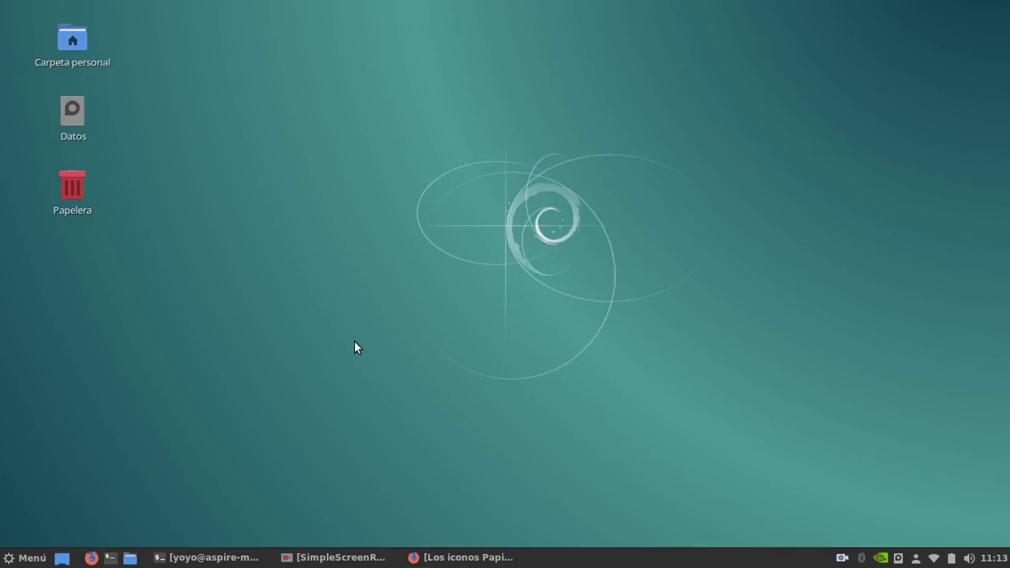
pyautogui.click(33, 558)
pyautogui.click(30, 272)
pyautogui.click(442, 168)
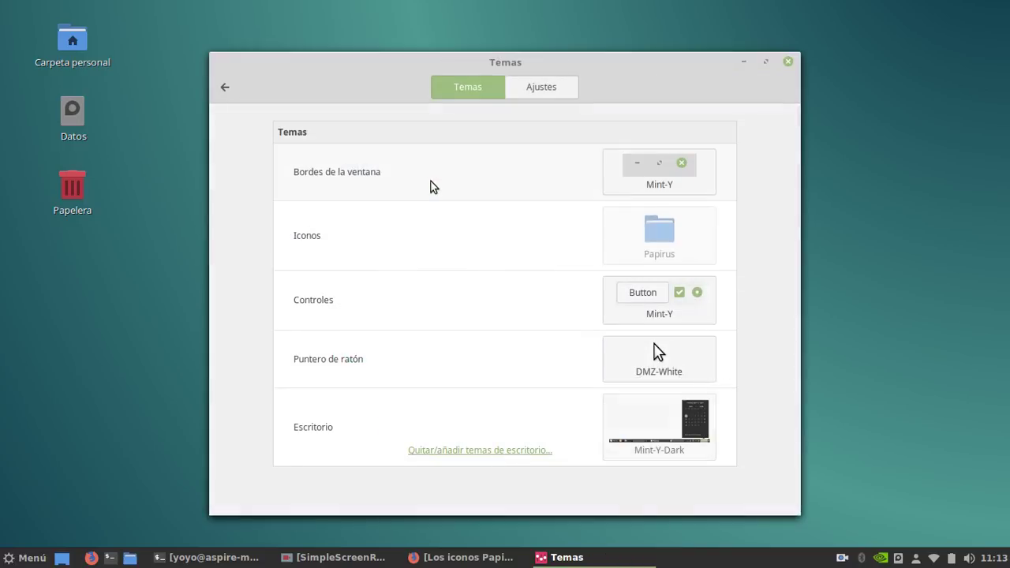
pyautogui.click(672, 234)
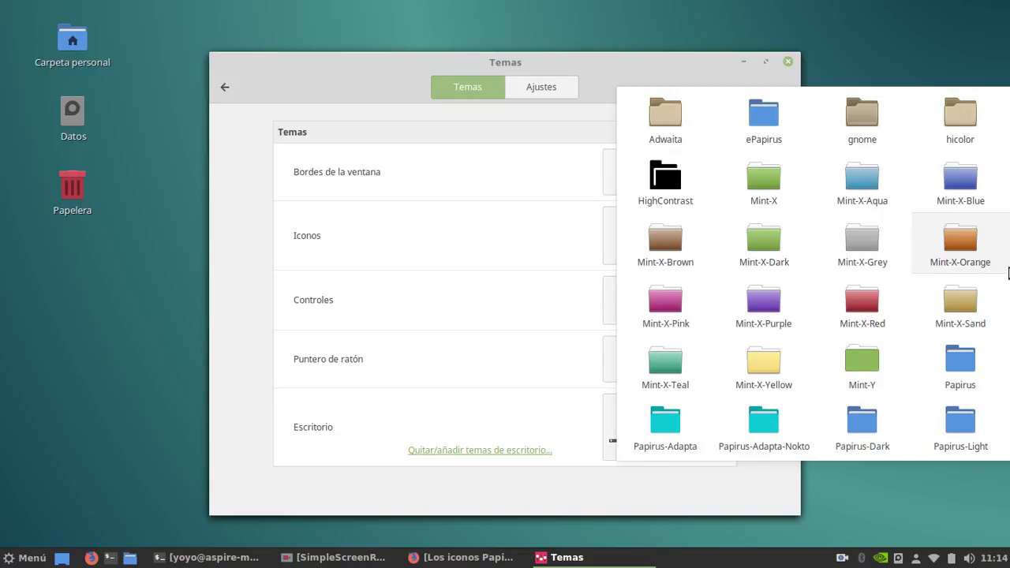
pyautogui.click(625, 63)
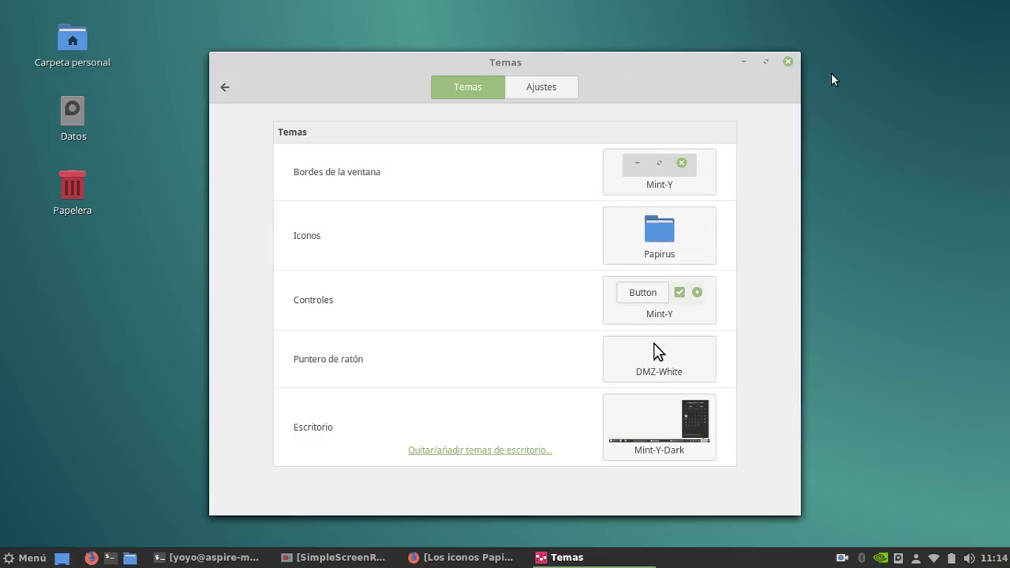
pyautogui.click(788, 61)
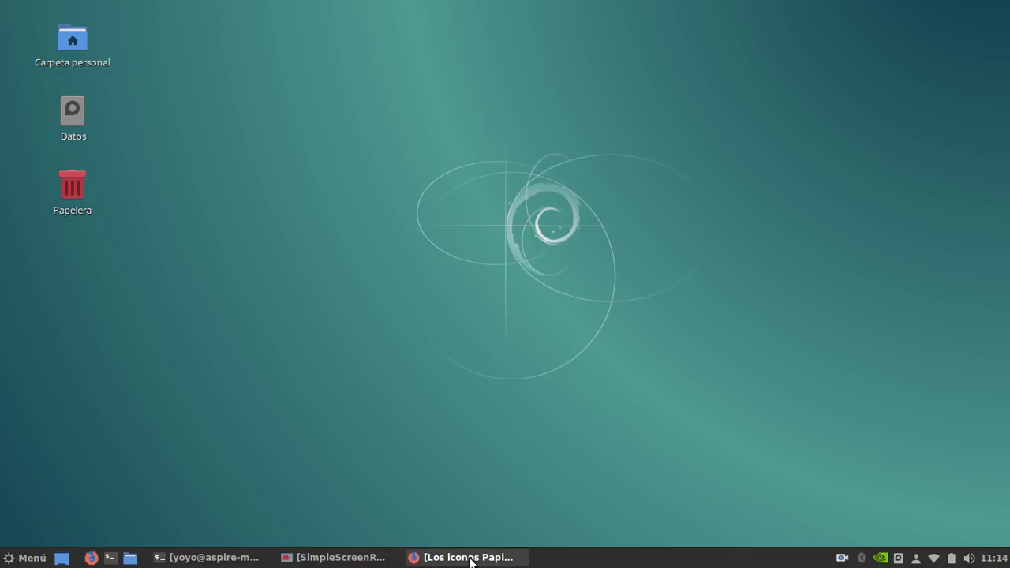
# Restore the SimpleScreenRecorder and terminal windows and bring SimpleScreenRecorder to the front.
pyautogui.click(327, 559)
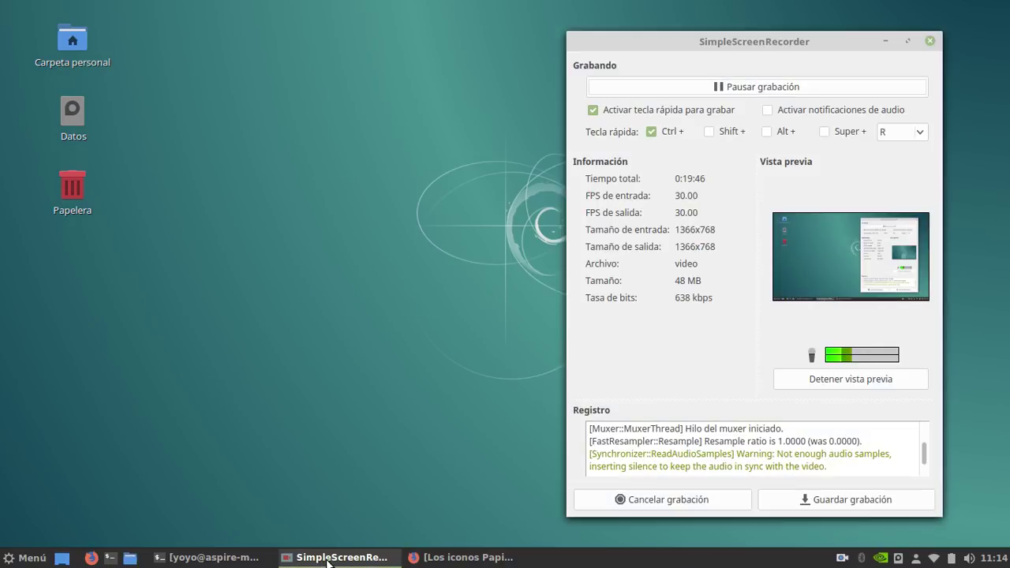
pyautogui.click(216, 558)
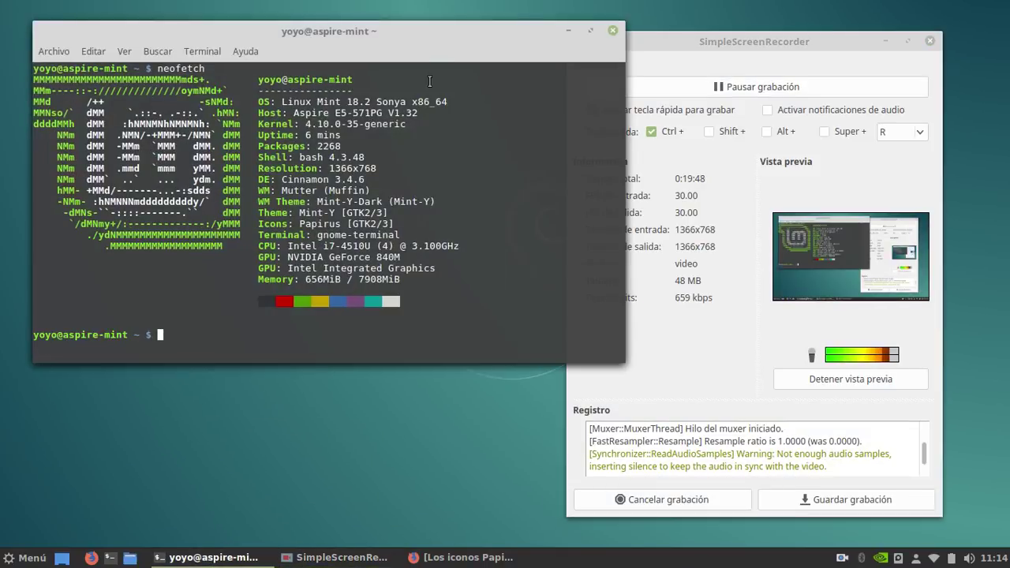
pyautogui.click(722, 41)
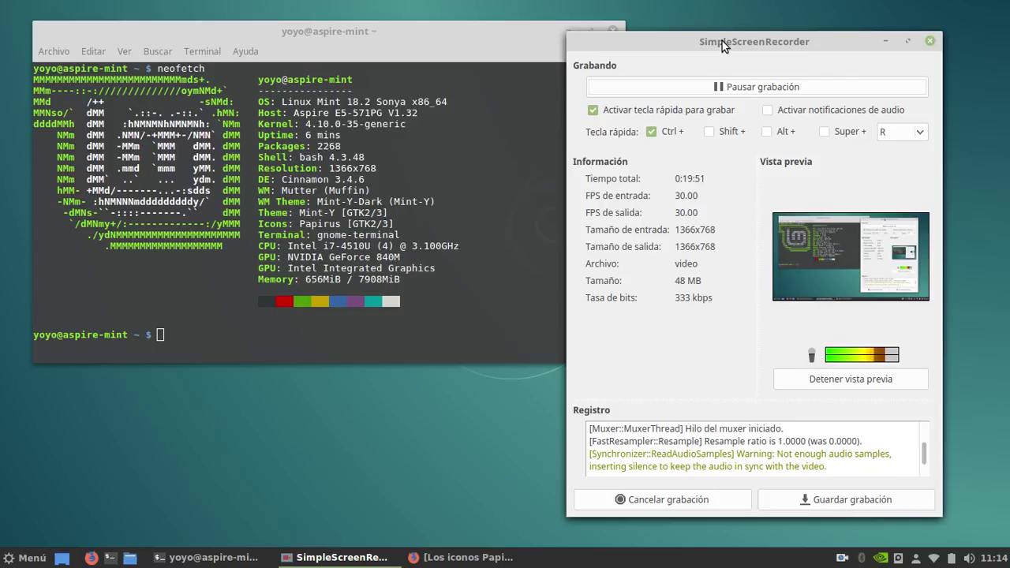